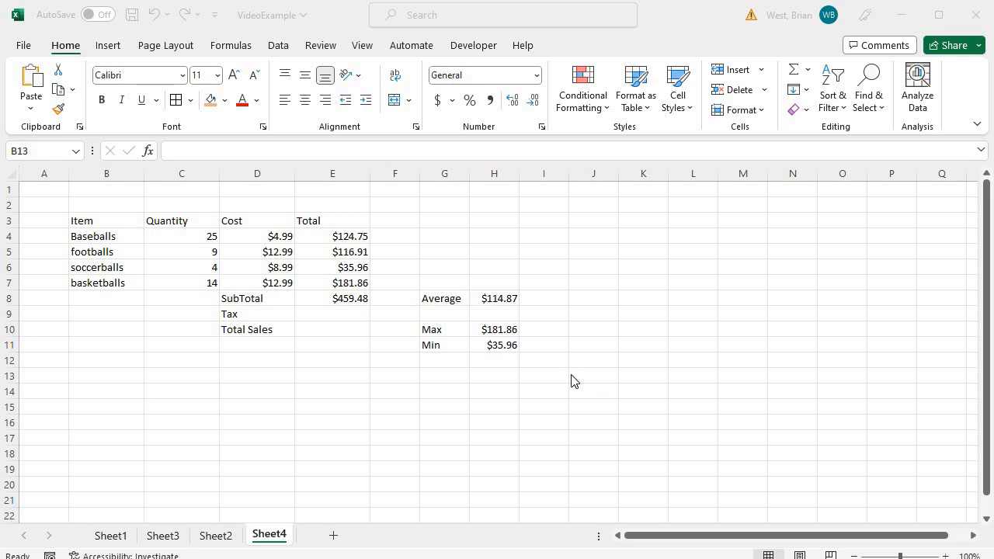
Step: Clear the subtotal, tax, total sales, average, max and min cells in D8:I11 below the item list
{"action": "left_click", "coordinate": [558, 365]}
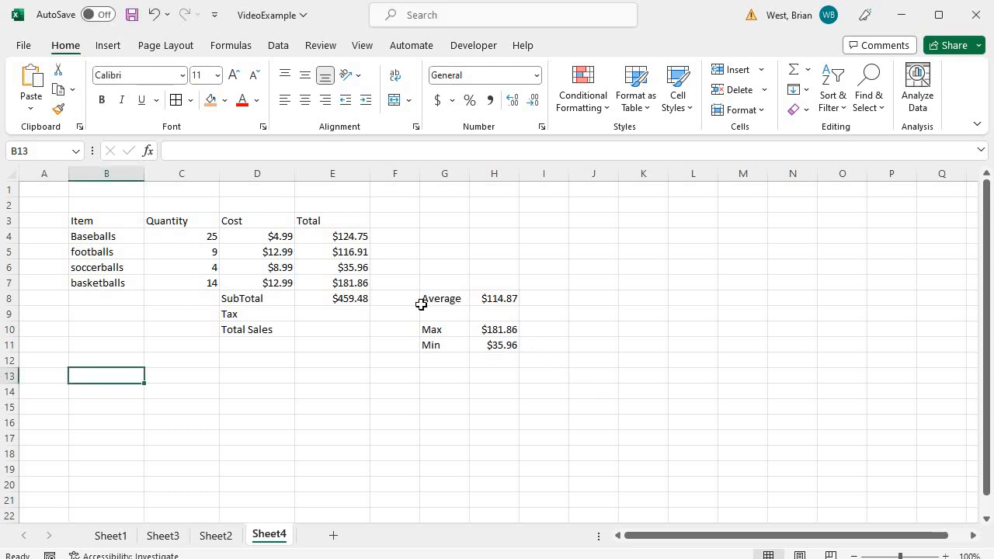
{"action": "left_click_drag", "start_coordinate": [538, 349], "coordinate": [228, 301]}
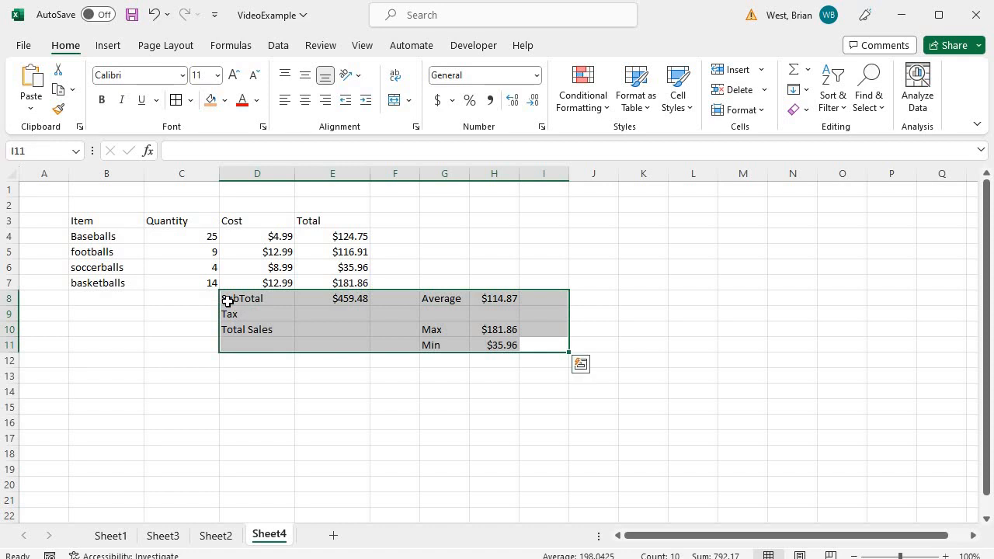
{"action": "key", "text": "Delete"}
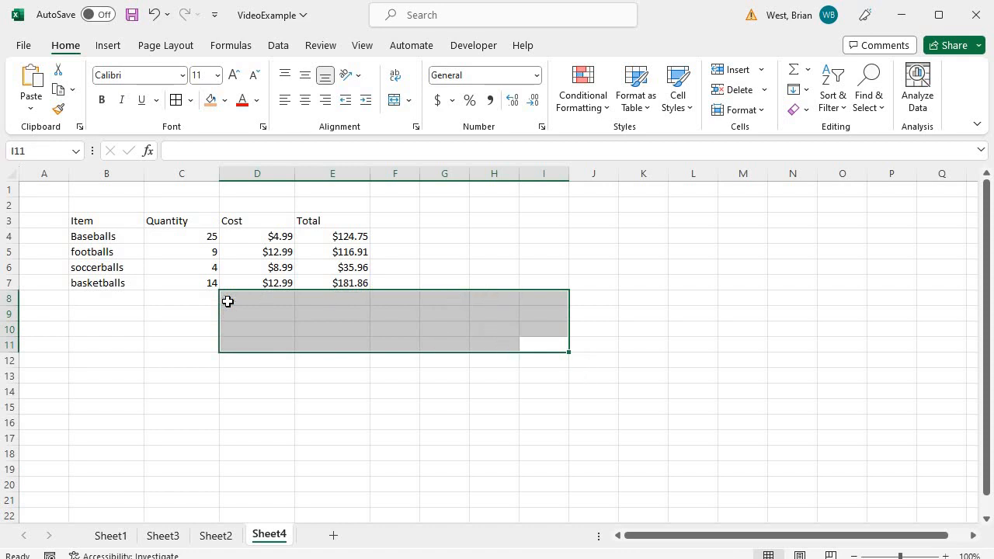
{"action": "left_click", "coordinate": [147, 336]}
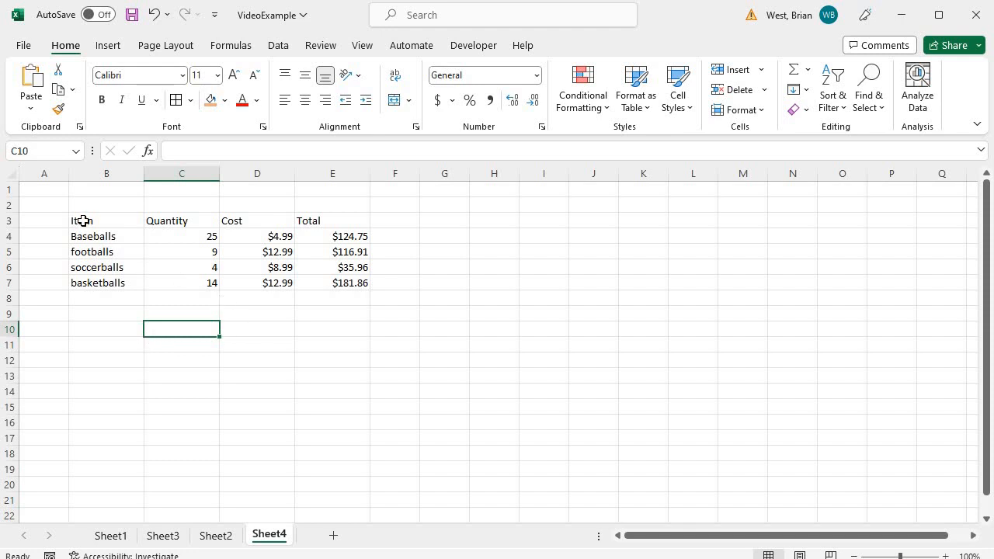
Step: Format the range B3:E7 as a table with headers, using the light style with a black header row
{"action": "left_click_drag", "start_coordinate": [83, 221], "coordinate": [343, 283]}
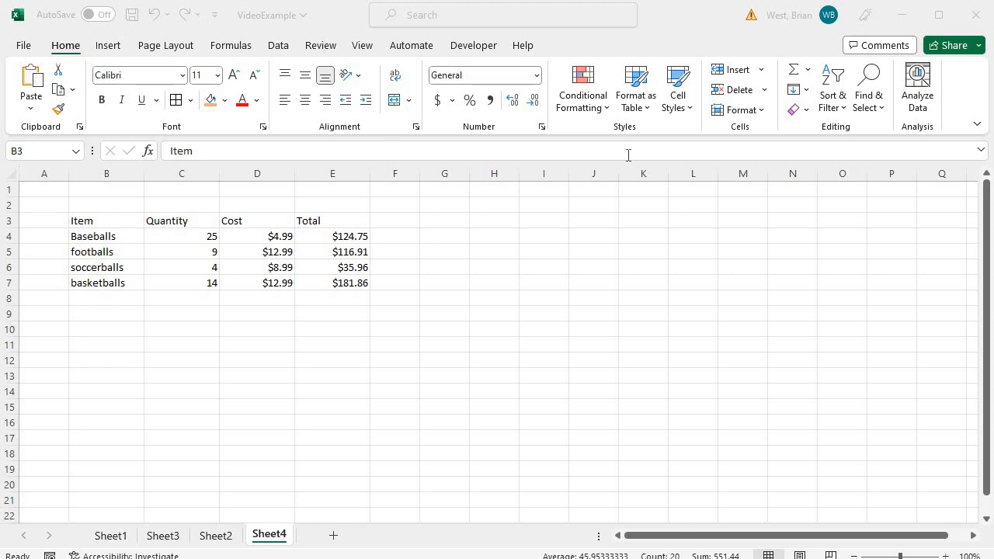
{"action": "left_click", "coordinate": [648, 109]}
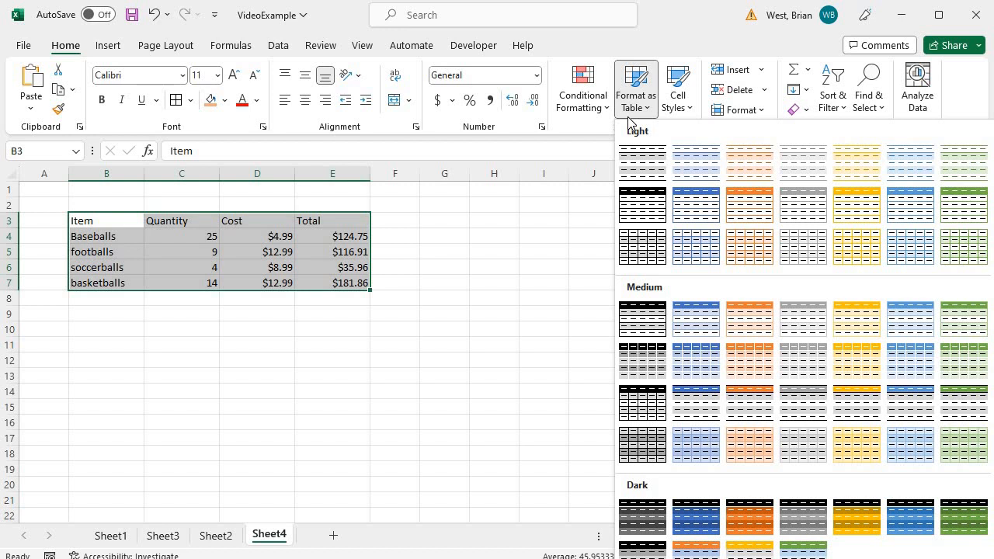
{"action": "left_click", "coordinate": [642, 215]}
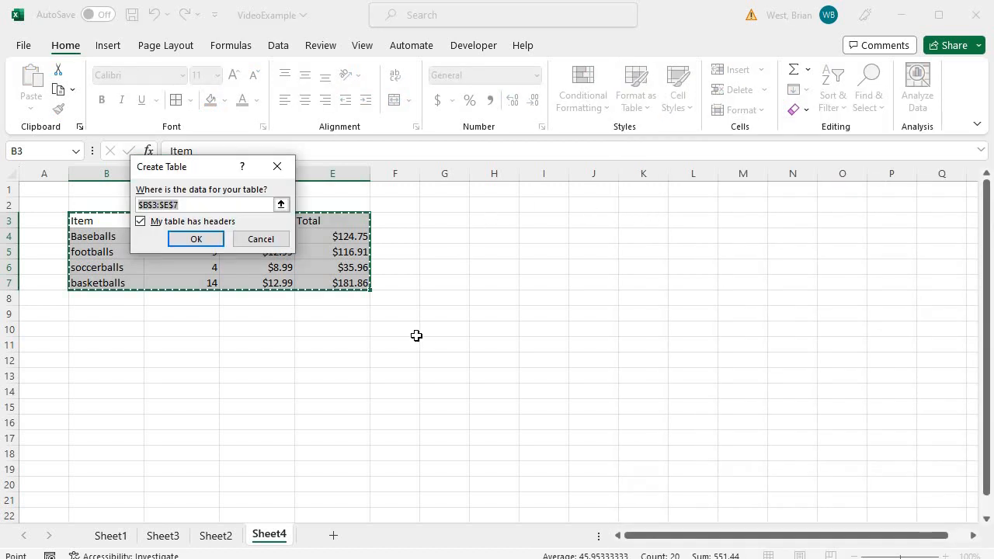
{"action": "left_click", "coordinate": [194, 240]}
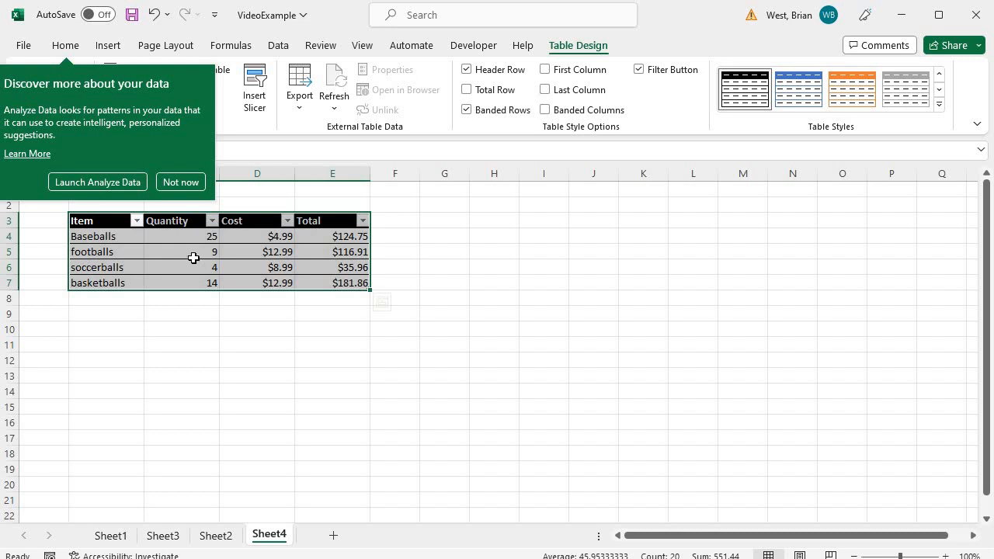
{"action": "left_click", "coordinate": [174, 181]}
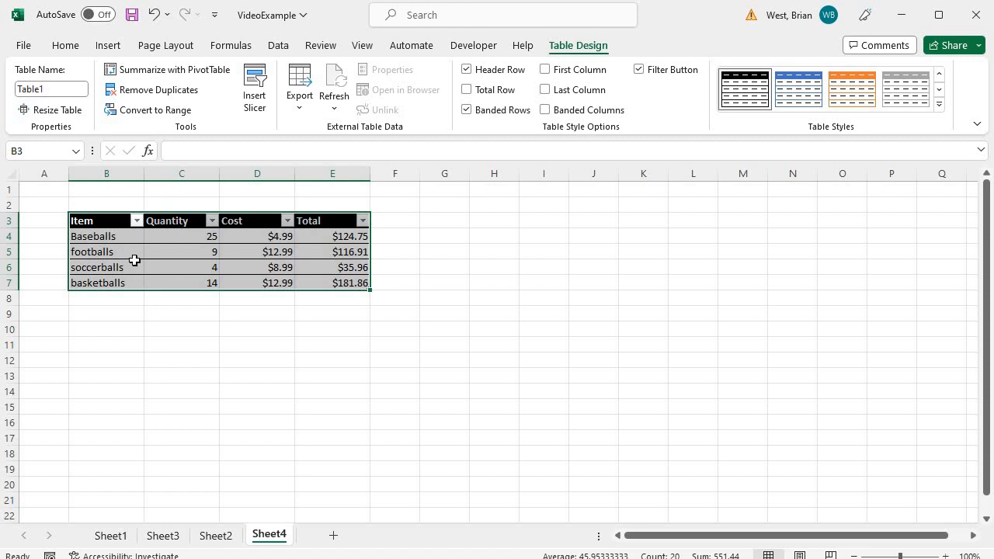
Step: Sort the table by Cost from largest to smallest and re-sort it from smallest to largest
{"action": "mouse_move", "coordinate": [122, 251]}
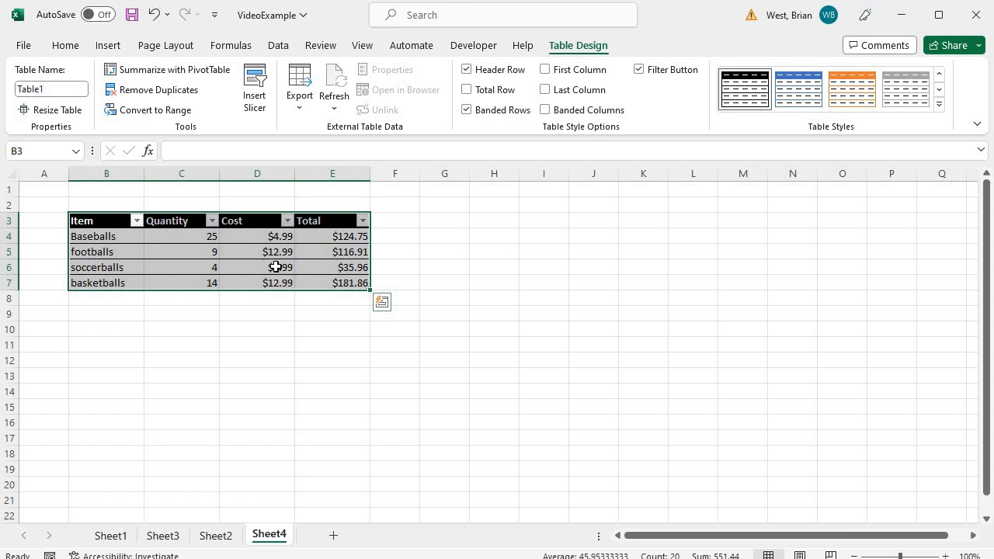
{"action": "left_click", "coordinate": [287, 222]}
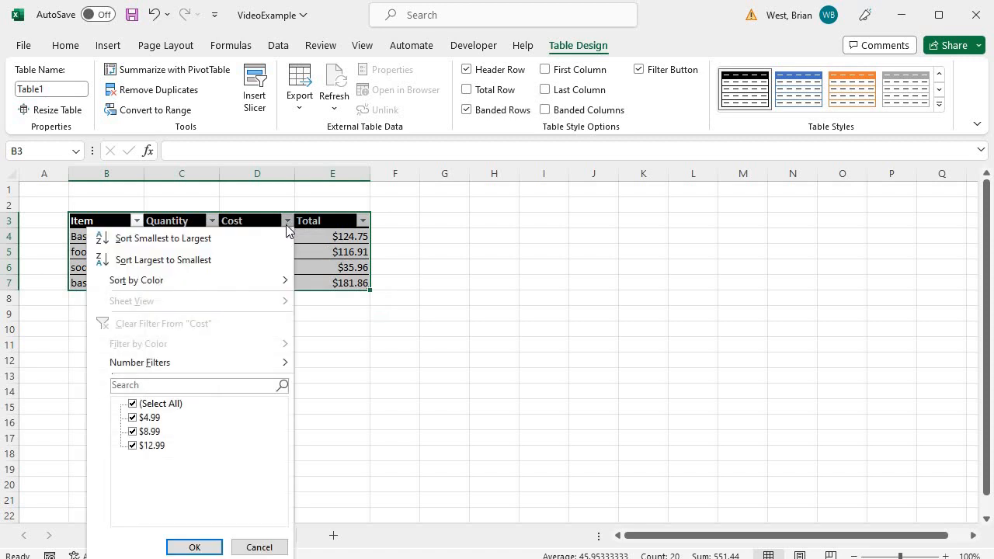
{"action": "left_click", "coordinate": [202, 261]}
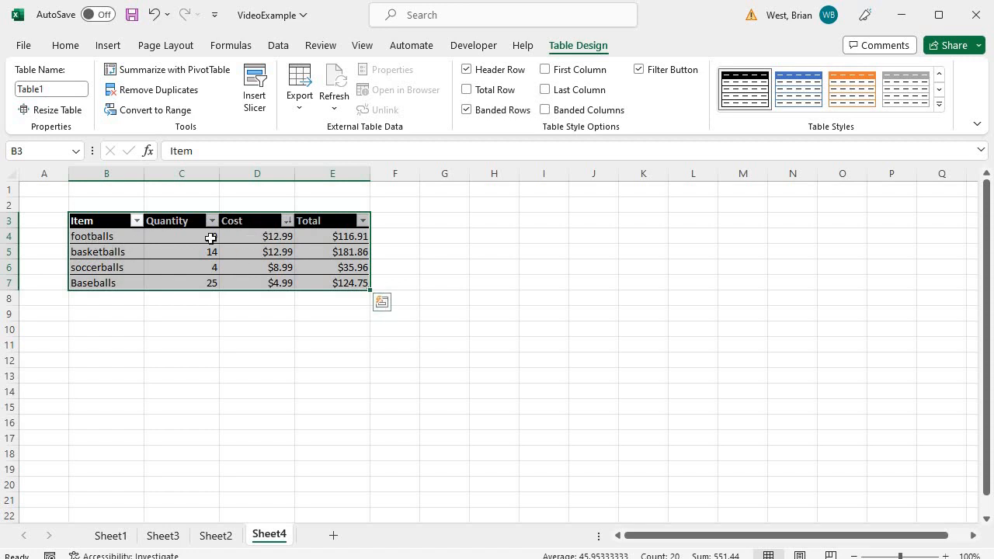
{"action": "left_click", "coordinate": [287, 221]}
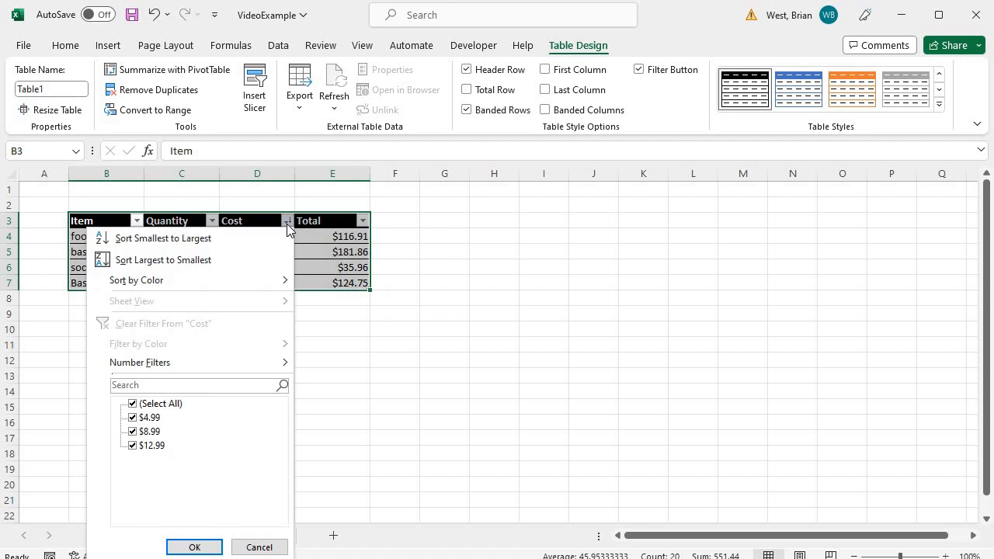
{"action": "left_click", "coordinate": [168, 239]}
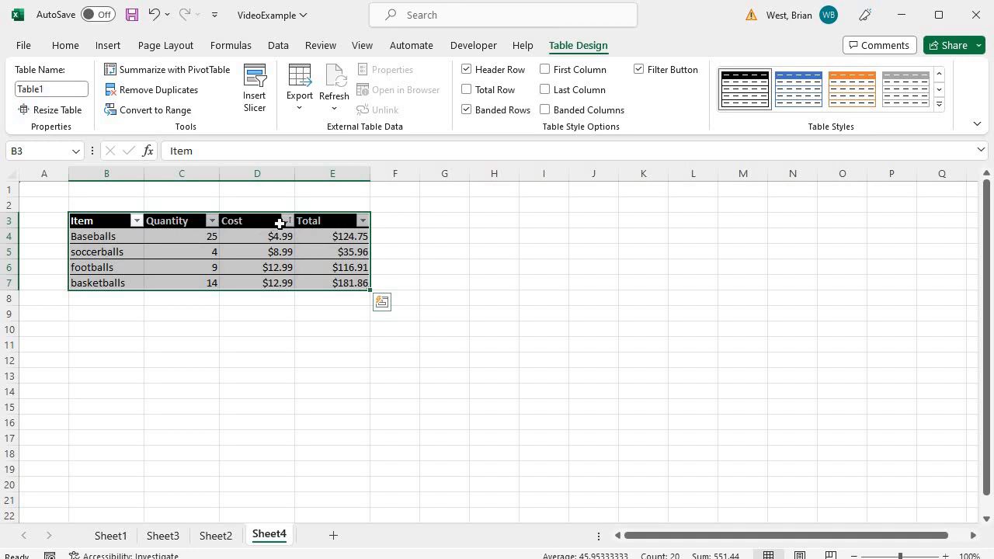
{"action": "left_click", "coordinate": [286, 221]}
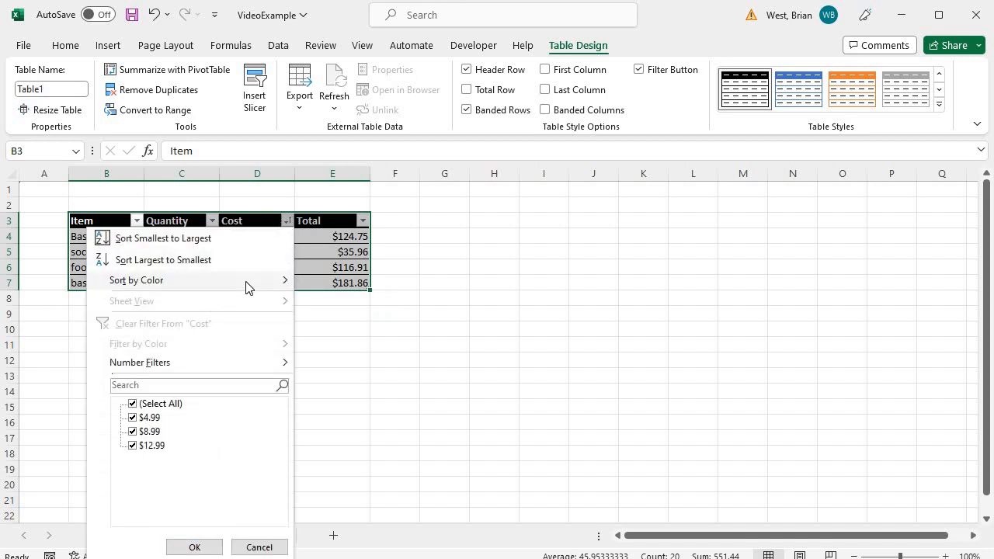
{"action": "left_click", "coordinate": [363, 222]}
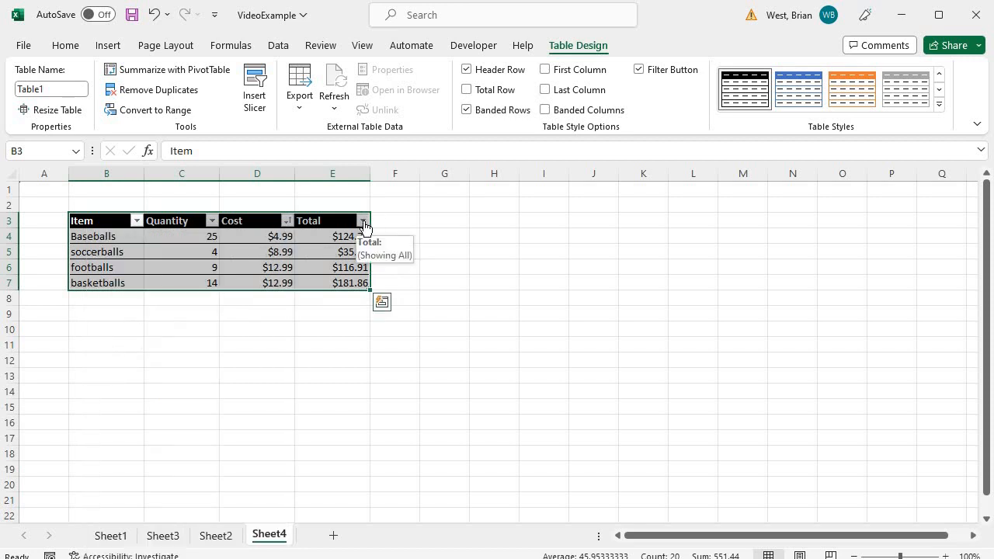
{"action": "left_click", "coordinate": [363, 222]}
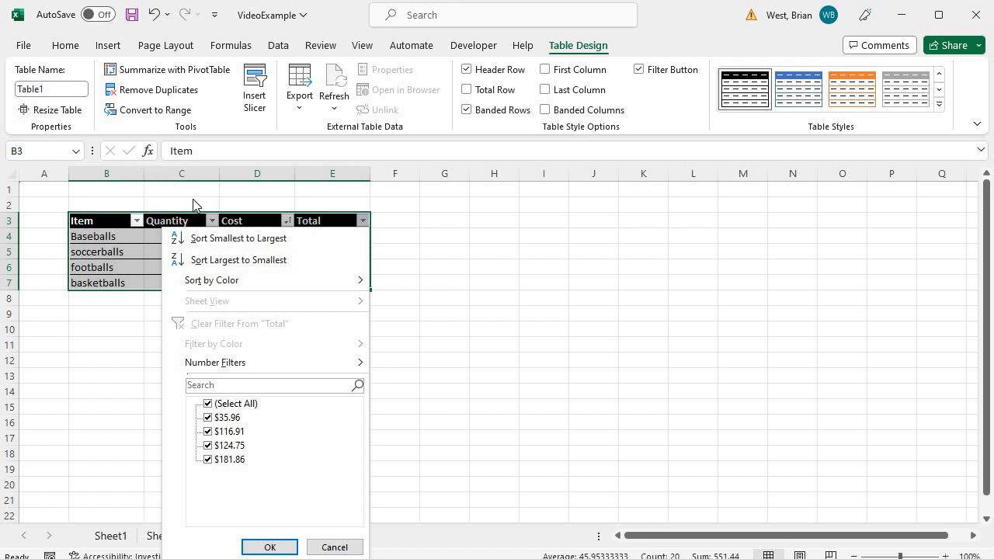
{"action": "left_click", "coordinate": [211, 224]}
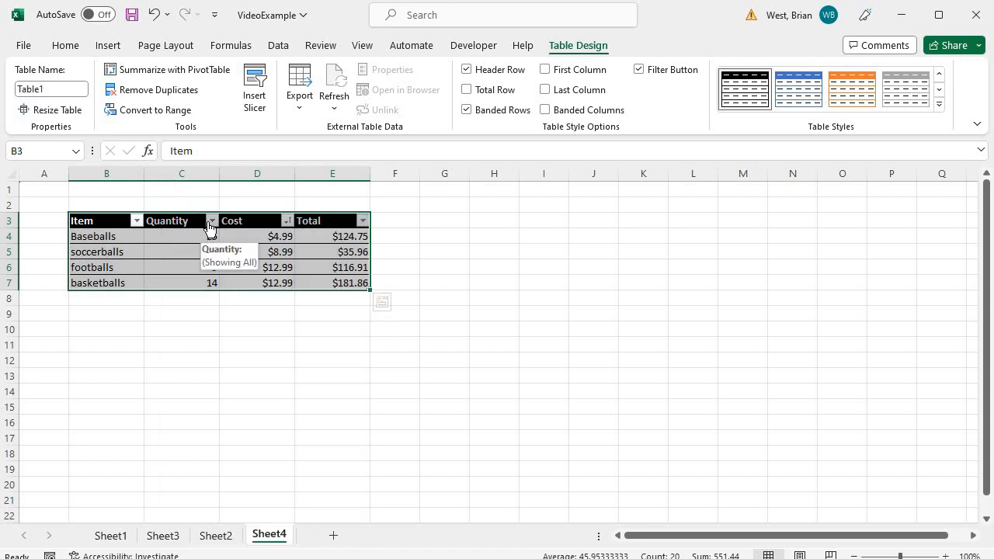
Step: Sort the table by Quantity from smallest to largest
{"action": "left_click", "coordinate": [208, 221]}
{"action": "mouse_move", "coordinate": [177, 287]}
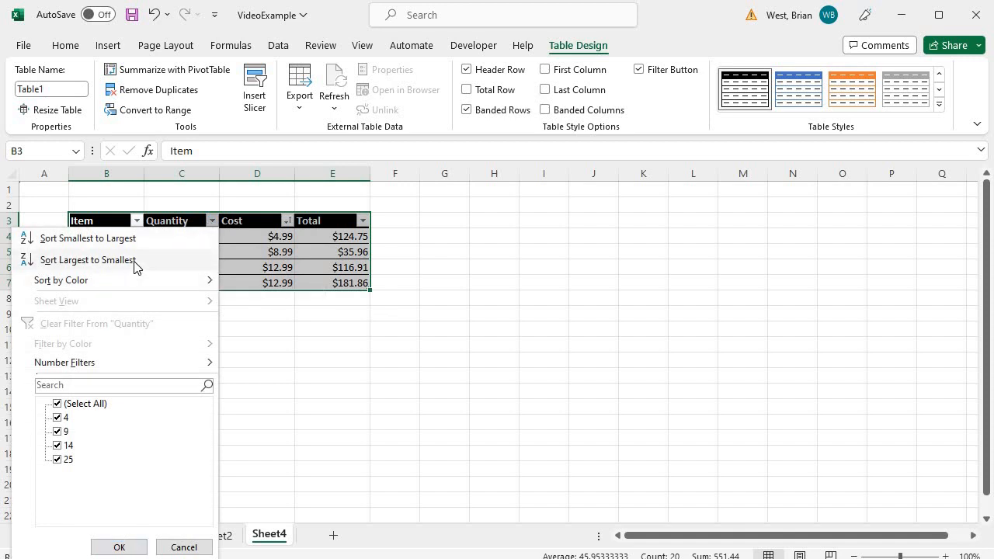
{"action": "left_click", "coordinate": [112, 242]}
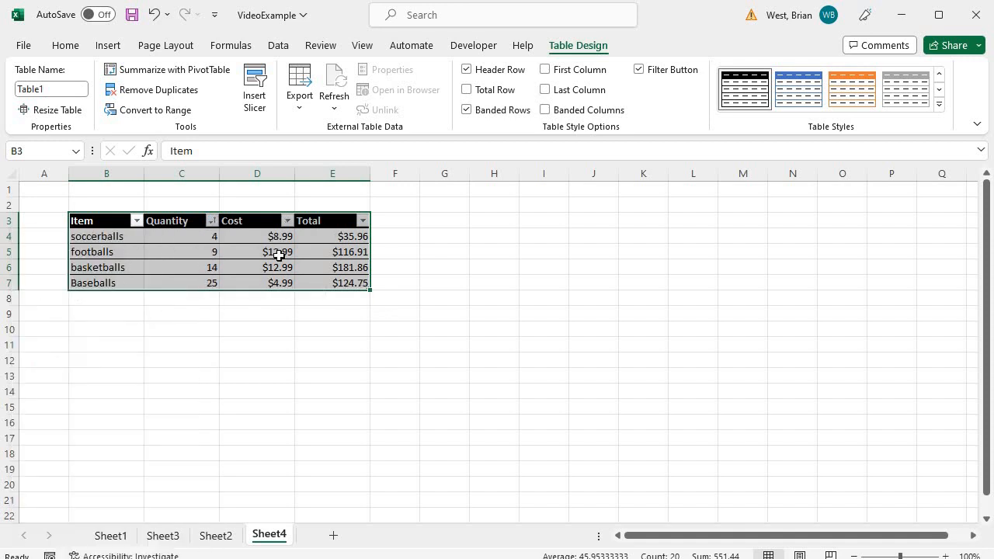
{"action": "left_click", "coordinate": [254, 330]}
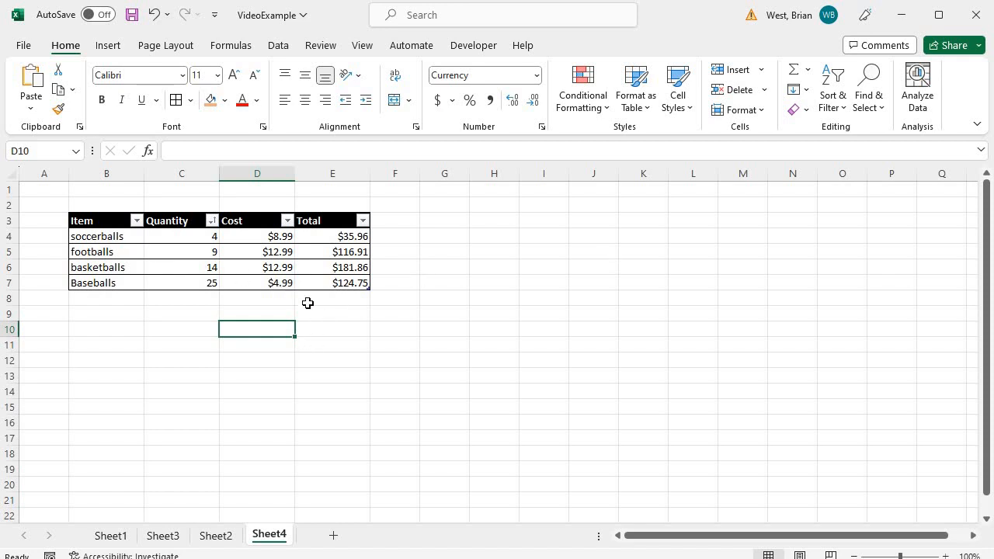
Step: Add a table row directly below Baseballs with the item Tennis Balls, quantity 45 and cost 1.99
{"action": "left_click", "coordinate": [115, 297]}
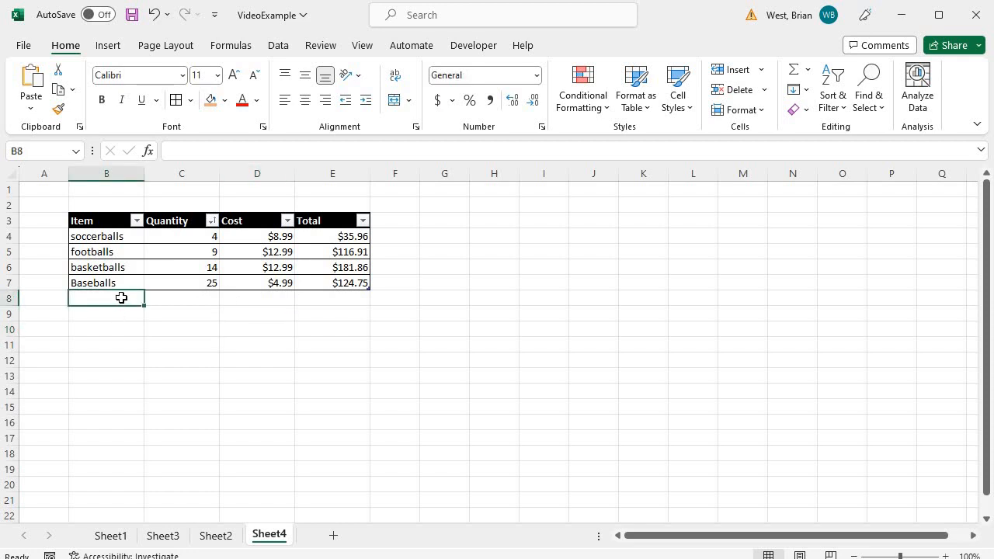
{"action": "type", "text": "Tennis Bal"}
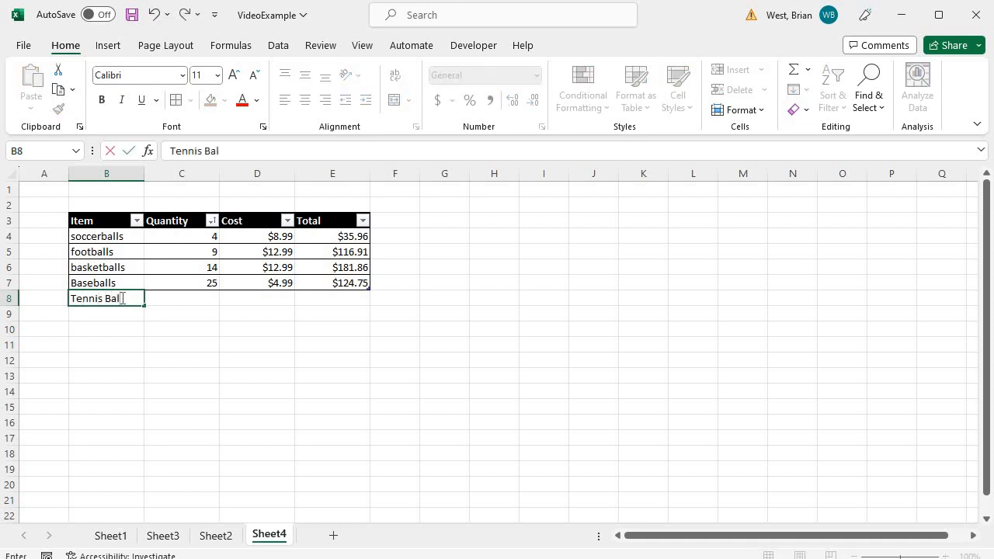
{"action": "type", "text": "ls"}
{"action": "key", "text": "Tab"}
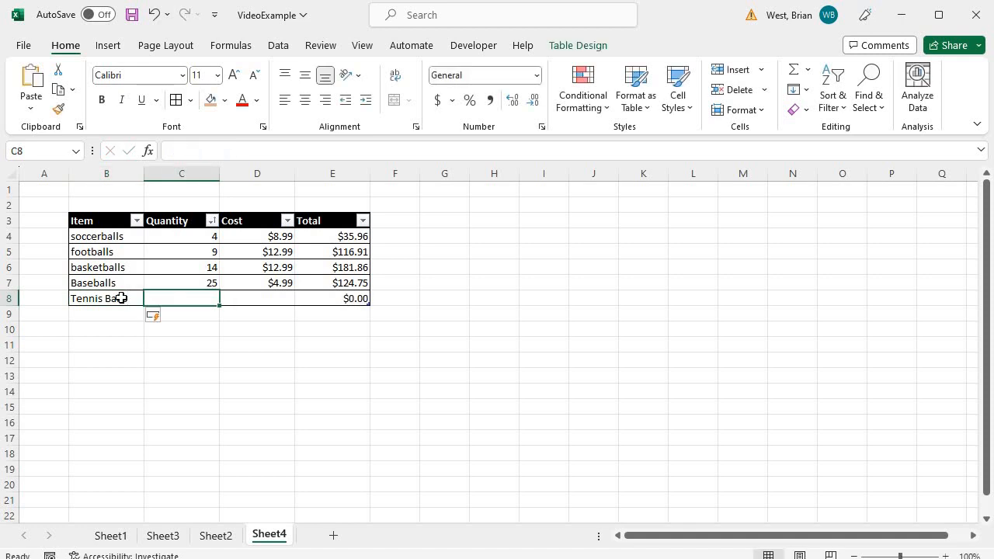
{"action": "type", "text": "45"}
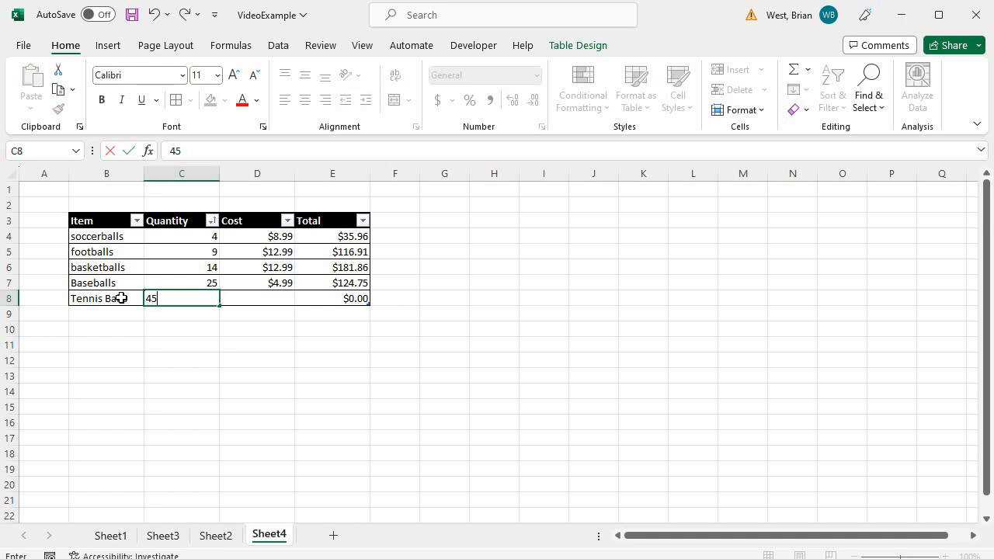
{"action": "key", "text": "Tab"}
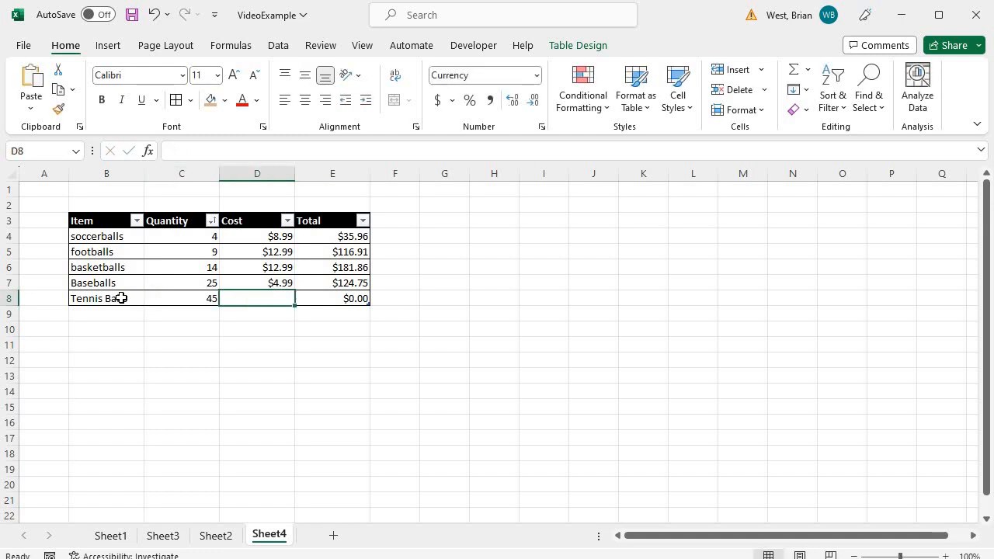
{"action": "type", "text": "1."}
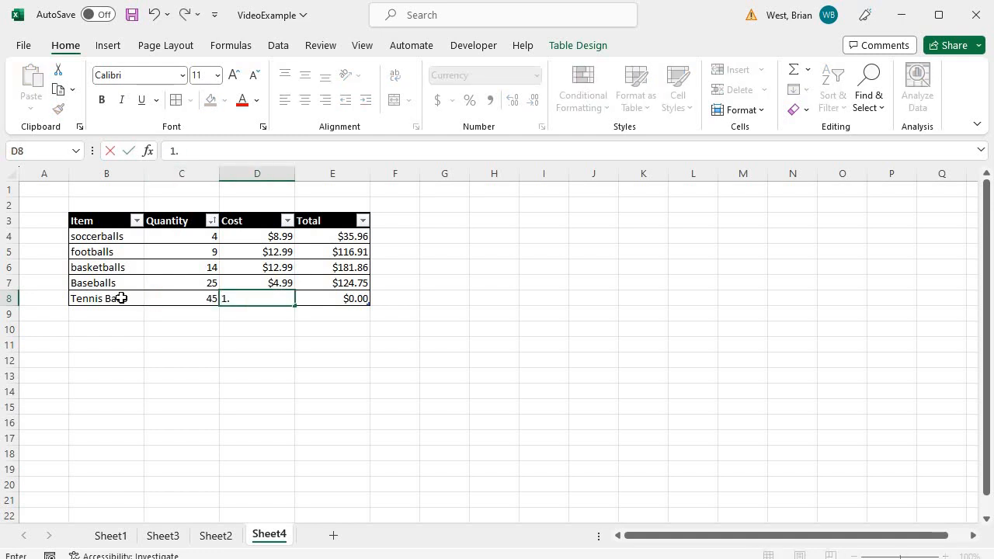
{"action": "type", "text": "99"}
{"action": "key", "text": "Return"}
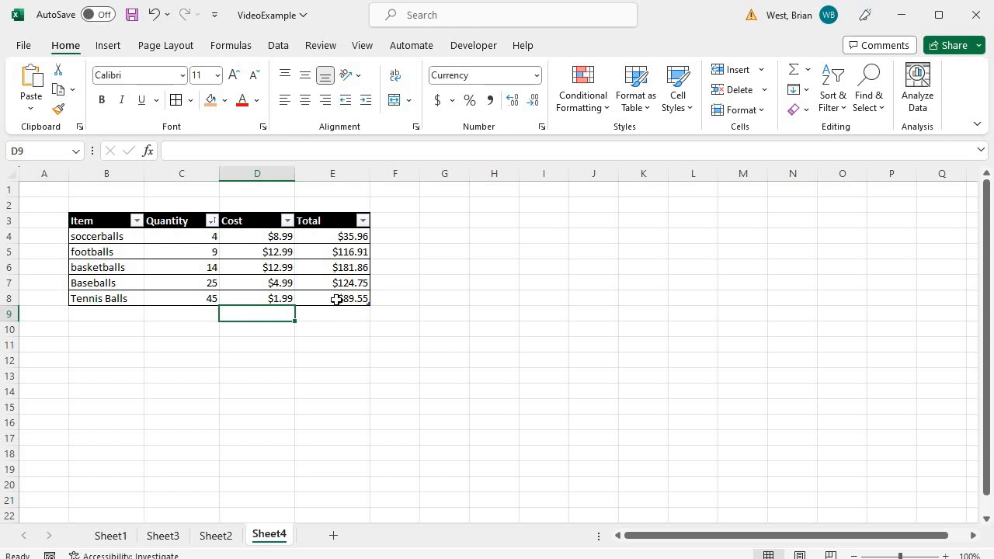
Step: Apply the table style with the orange header row to the whole item table
{"action": "left_click_drag", "start_coordinate": [337, 300], "coordinate": [100, 223]}
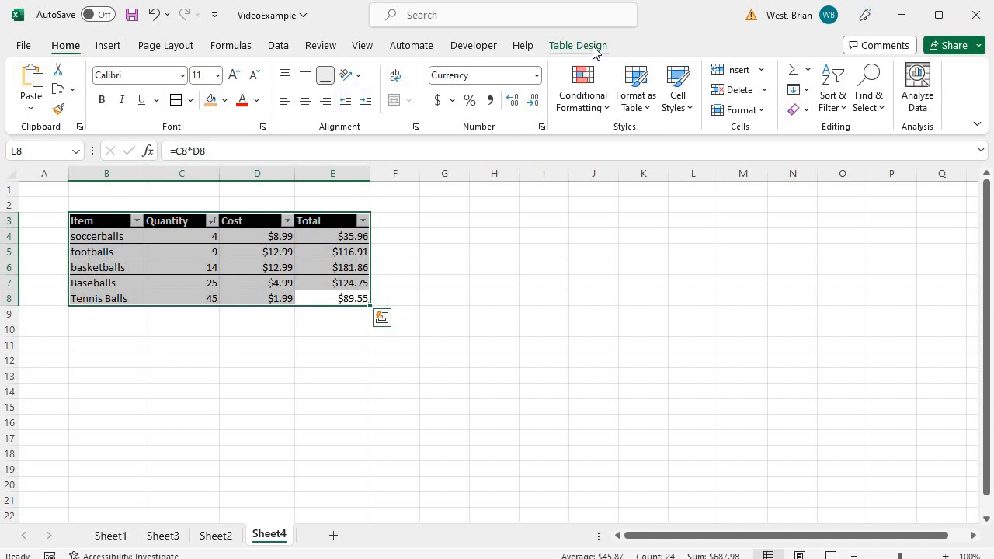
{"action": "left_click", "coordinate": [577, 45]}
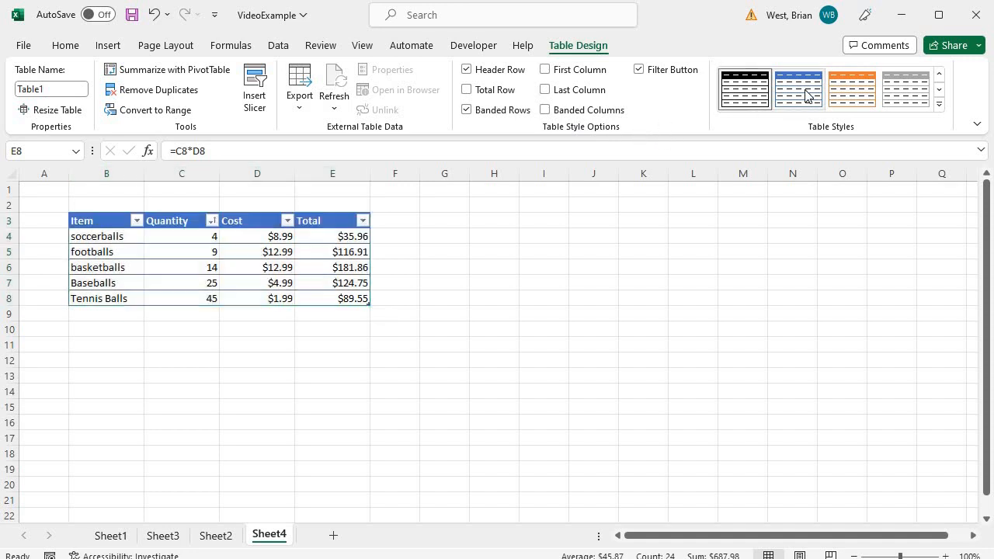
{"action": "left_click", "coordinate": [862, 95]}
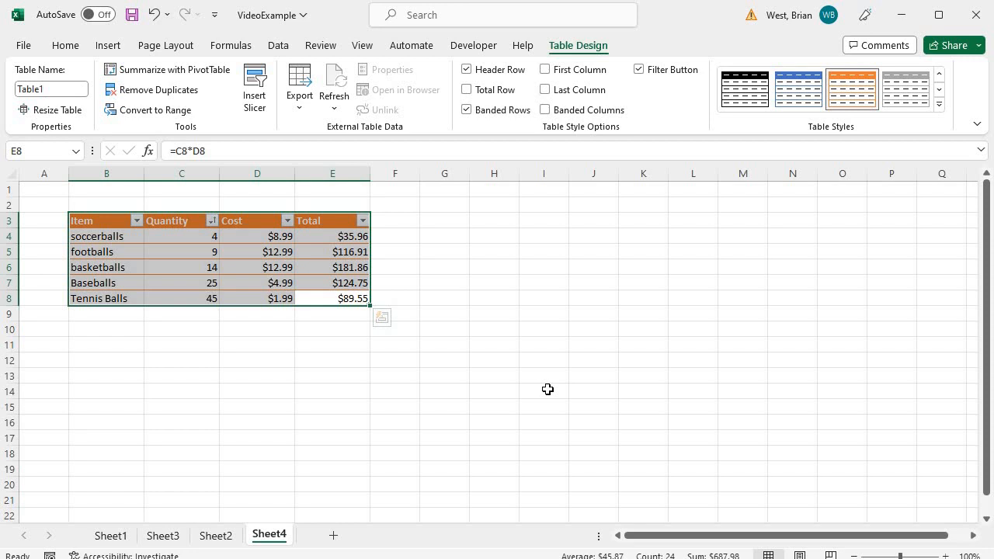
{"action": "left_click", "coordinate": [427, 332]}
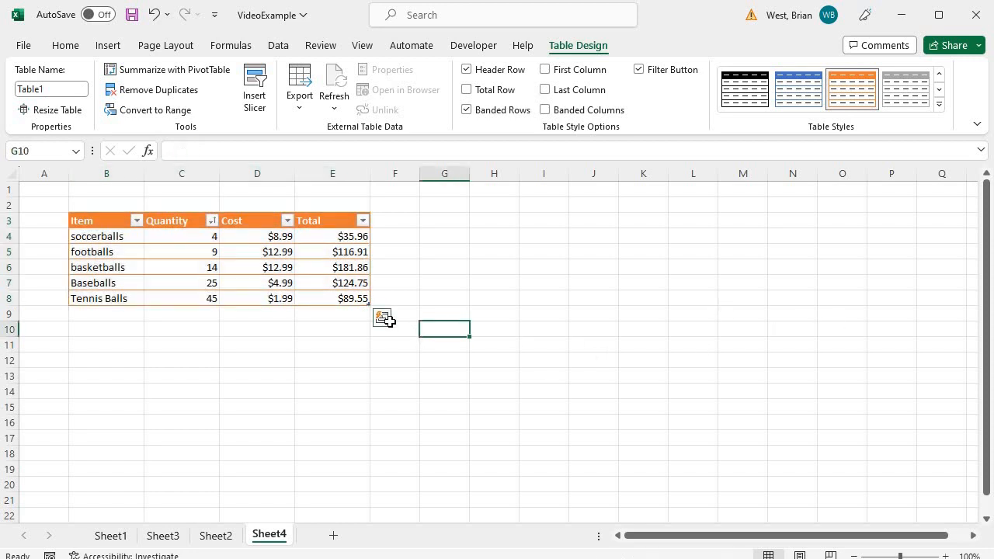
Step: Convert the item table B3:E8 back to a normal range
{"action": "left_click_drag", "start_coordinate": [340, 301], "coordinate": [92, 219]}
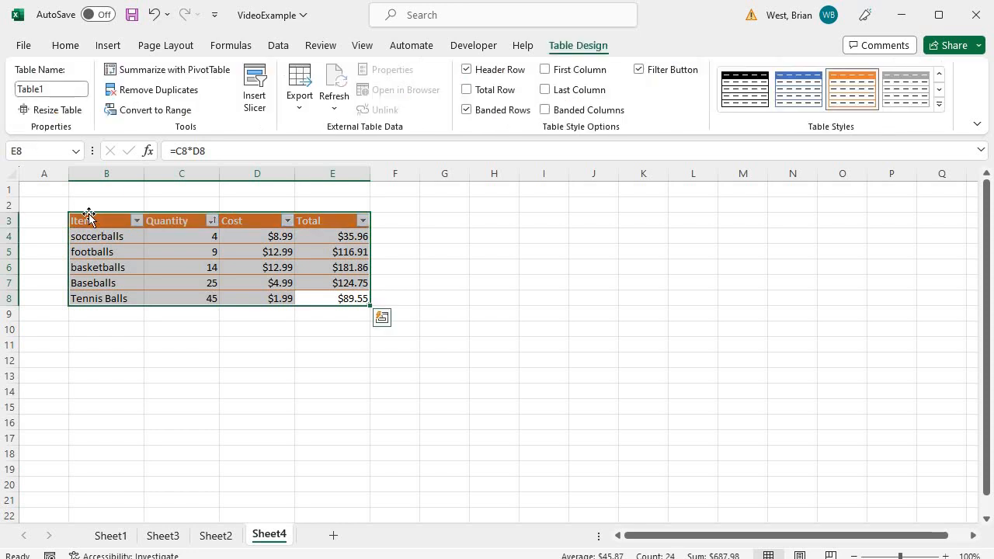
{"action": "left_click", "coordinate": [147, 114]}
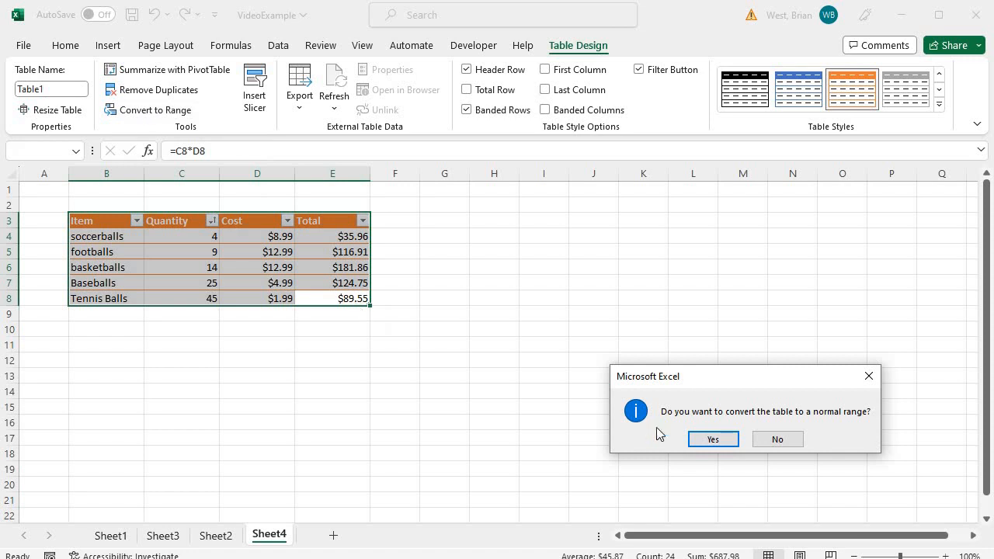
{"action": "left_click", "coordinate": [710, 440]}
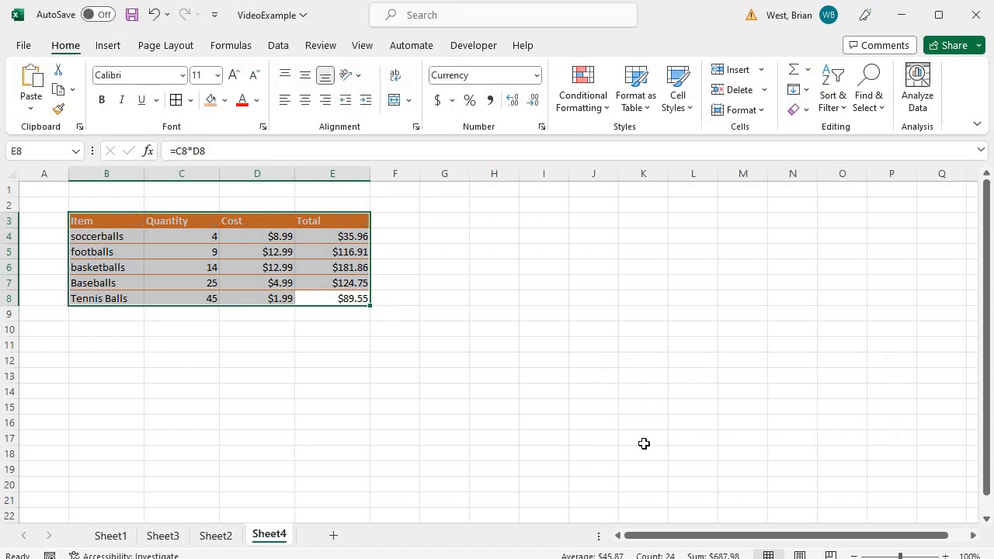
Step: Examine the conditional formatting categories available for the Total values in E4:E8, from the highlight rules through the icon sets
{"action": "left_click", "coordinate": [241, 339]}
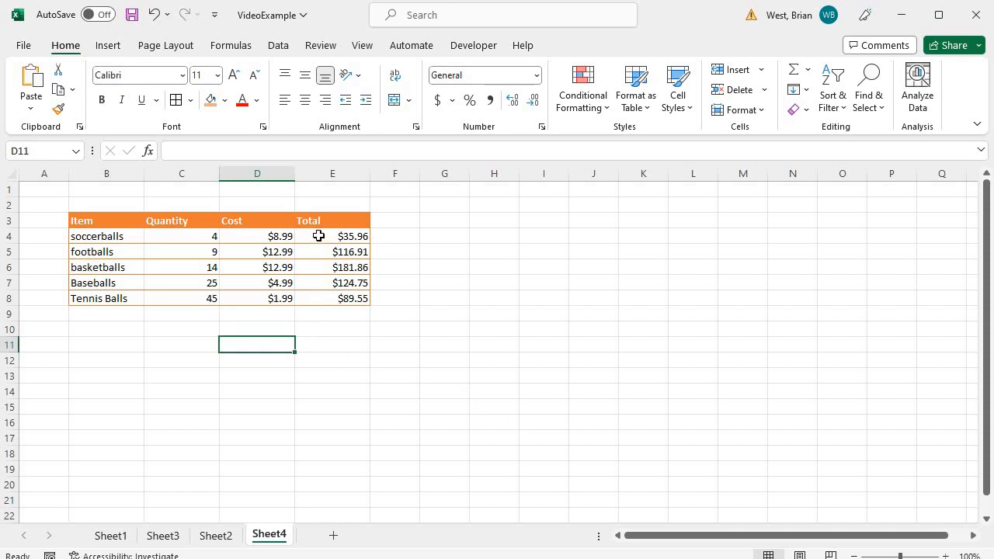
{"action": "left_click_drag", "start_coordinate": [318, 236], "coordinate": [324, 295]}
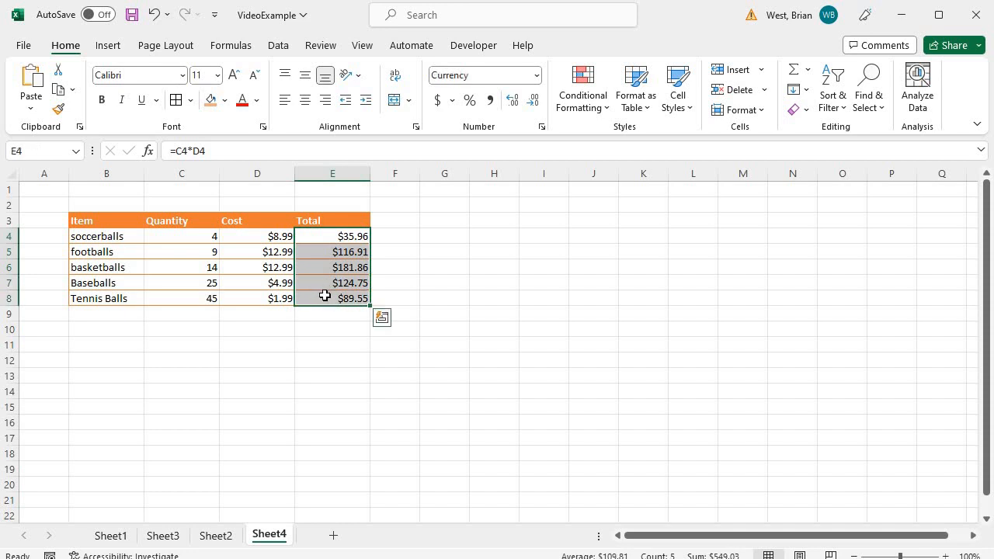
{"action": "left_click", "coordinate": [590, 113]}
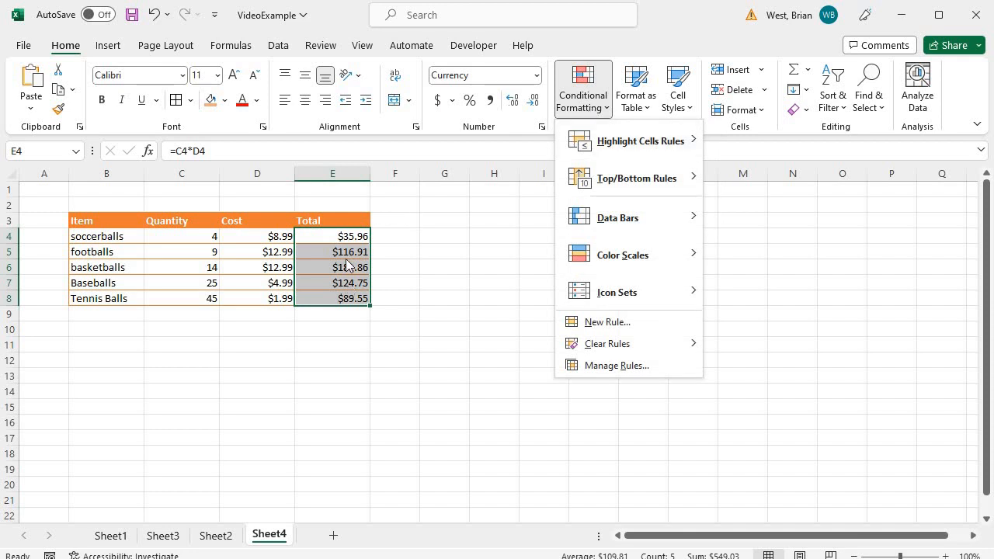
{"action": "mouse_move", "coordinate": [636, 205]}
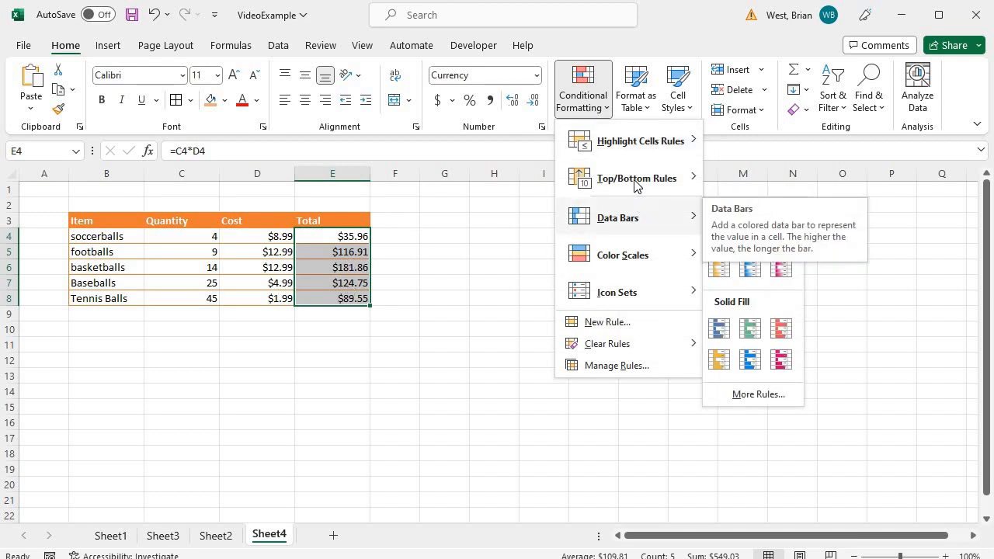
{"action": "mouse_move", "coordinate": [631, 152]}
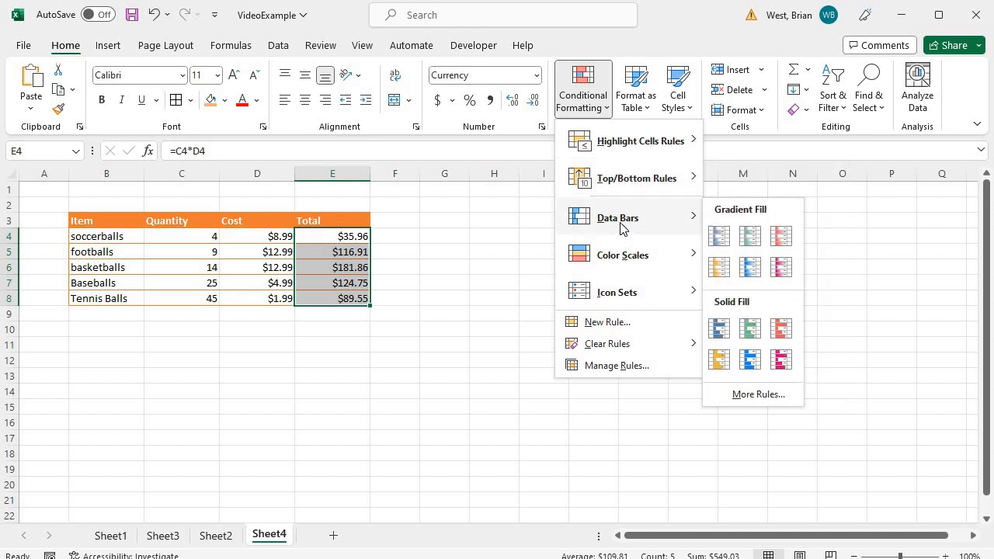
{"action": "mouse_move", "coordinate": [623, 263]}
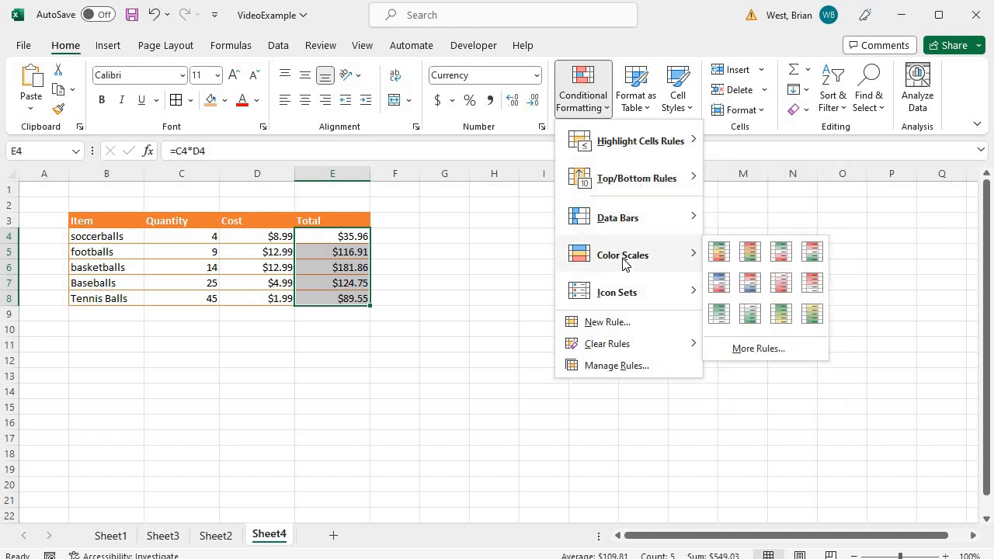
{"action": "mouse_move", "coordinate": [632, 304]}
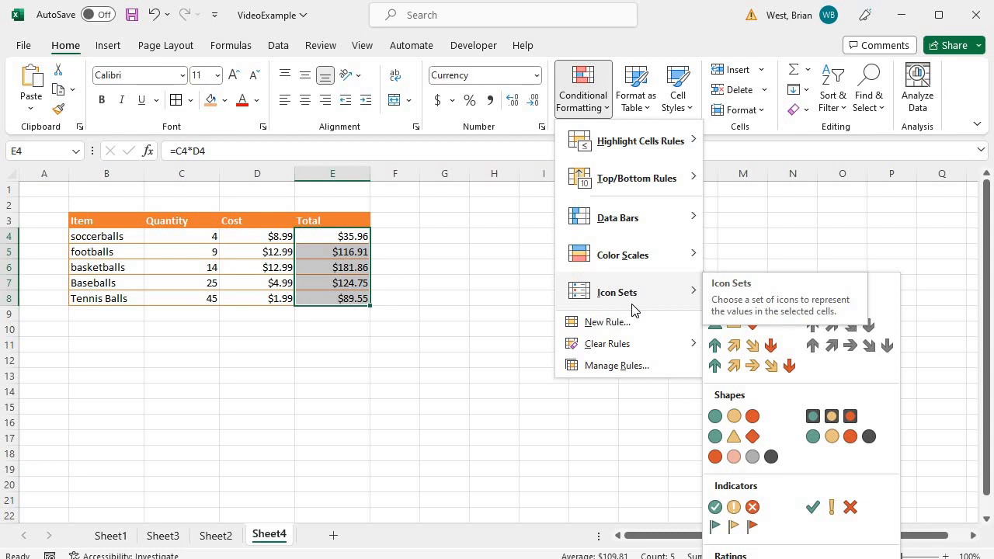
{"action": "left_click", "coordinate": [100, 359]}
Step: Enter the headings name, S, M and T in B12:E12, plus a heading S in J12
{"action": "left_click", "coordinate": [100, 361]}
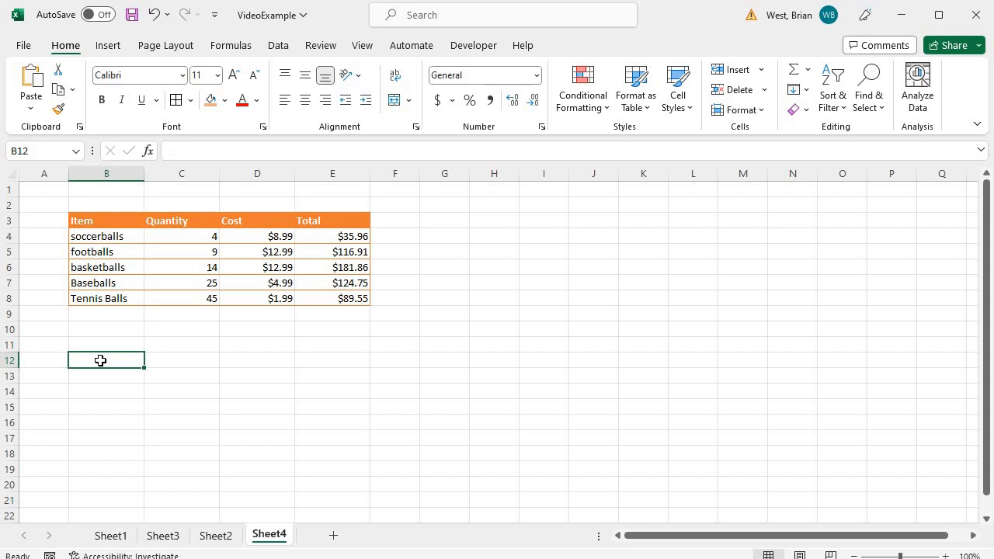
{"action": "type", "text": "name"}
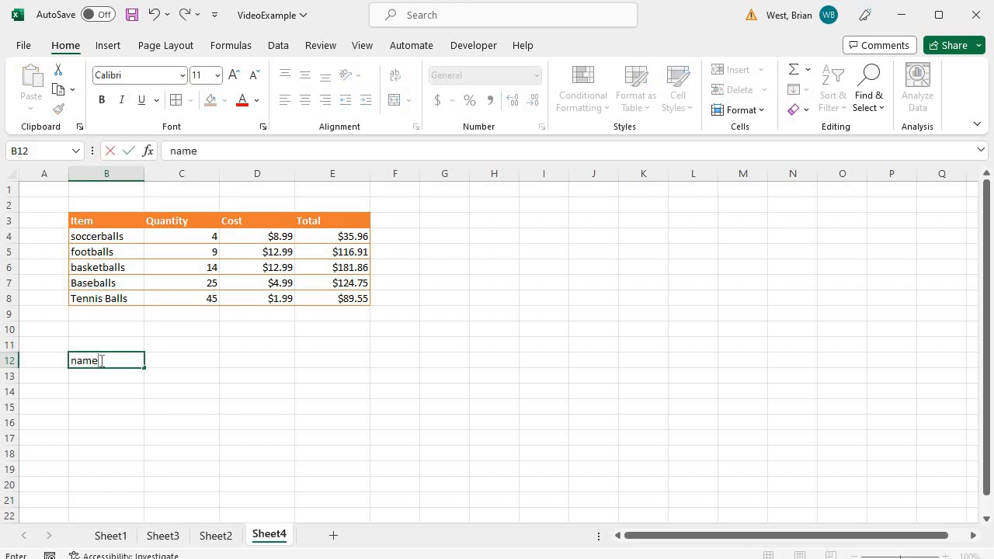
{"action": "key", "text": "Tab"}
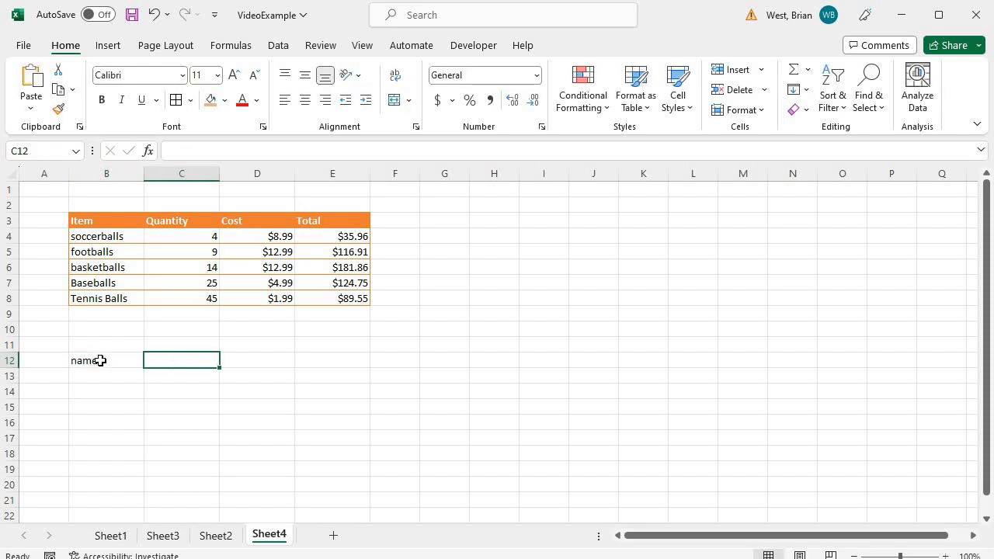
{"action": "type", "text": "S"}
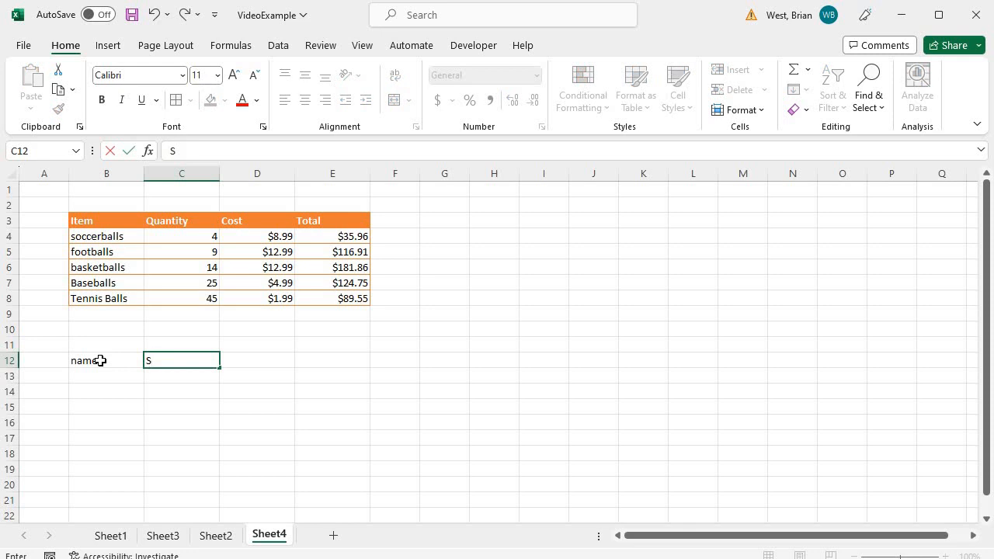
{"action": "key", "text": "Tab"}
{"action": "type", "text": "MN"}
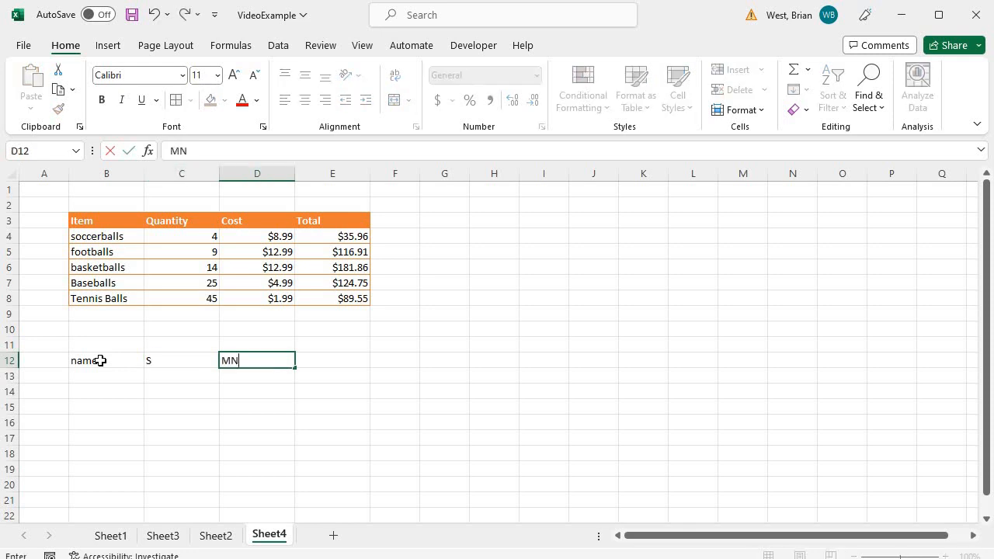
{"action": "key", "text": "BackSpace"}
{"action": "type", "text": "0"}
{"action": "key", "text": "Tab"}
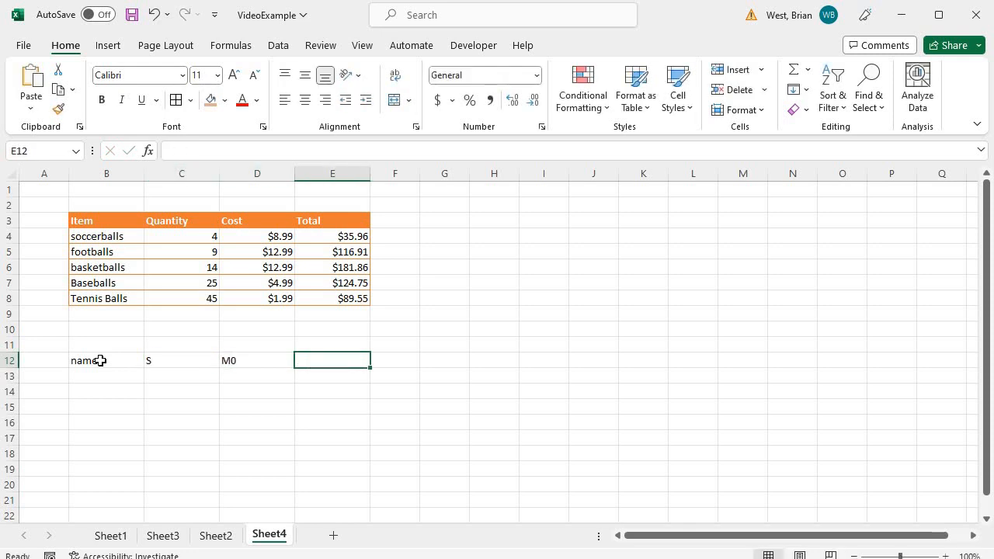
{"action": "key", "text": "Left"}
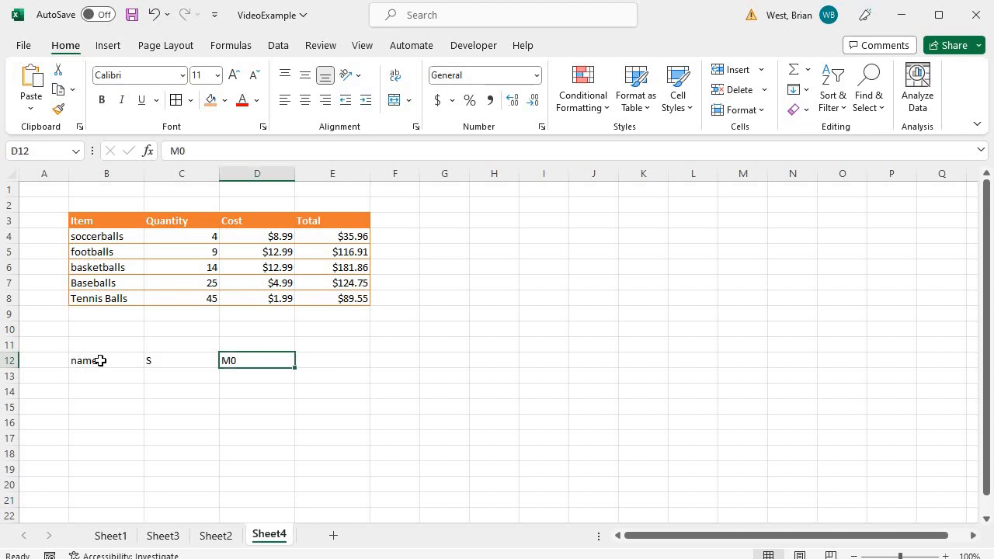
{"action": "type", "text": "M"}
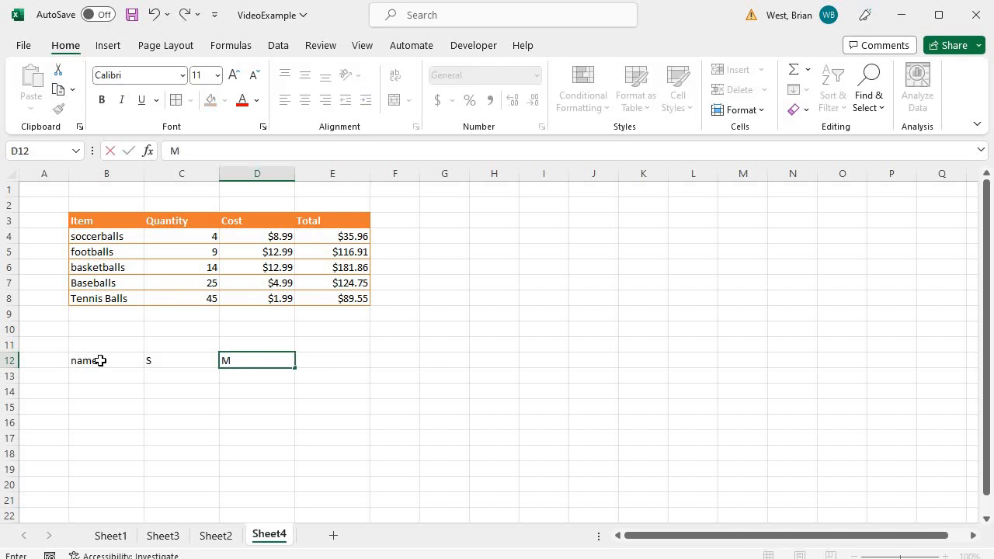
{"action": "key", "text": "Tab"}
{"action": "type", "text": "T"}
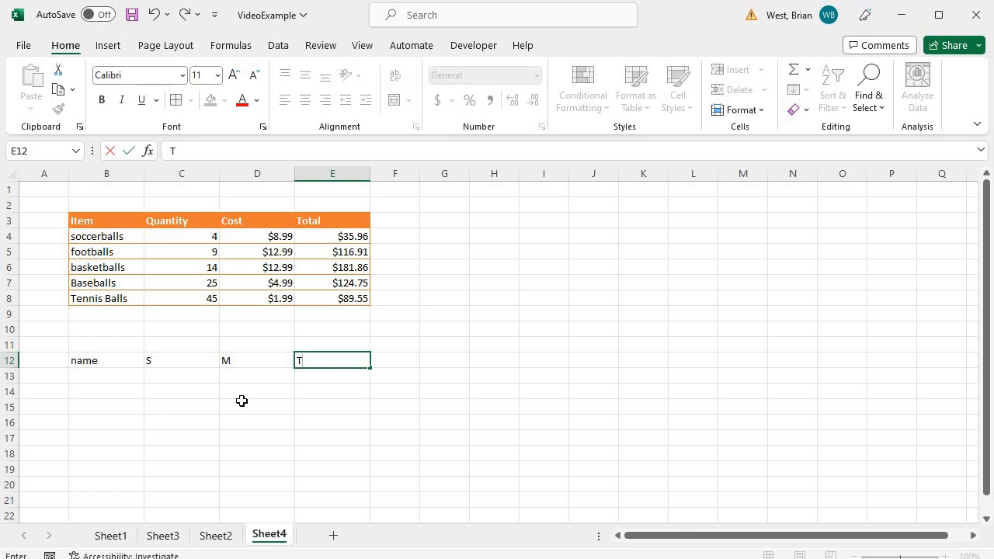
{"action": "left_click", "coordinate": [594, 366]}
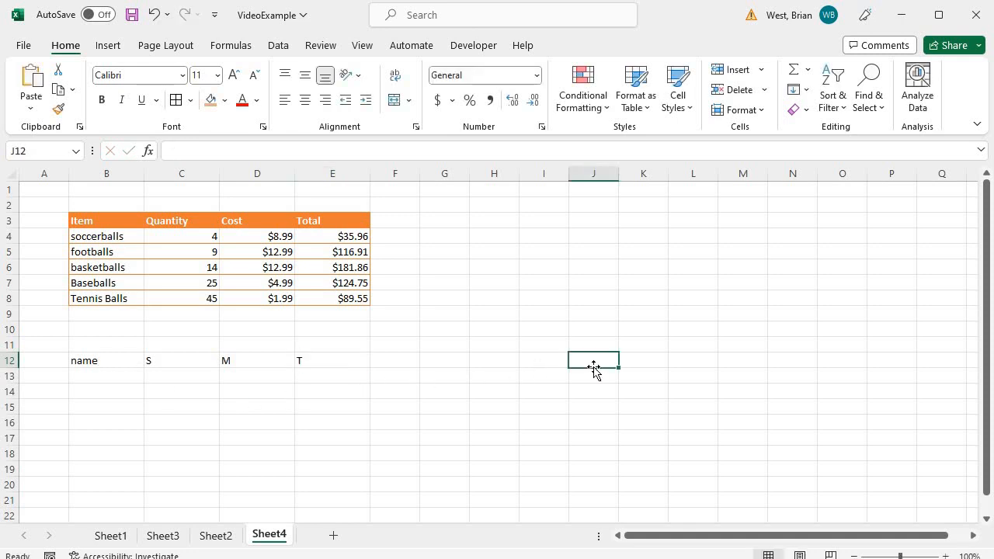
{"action": "type", "text": "S"}
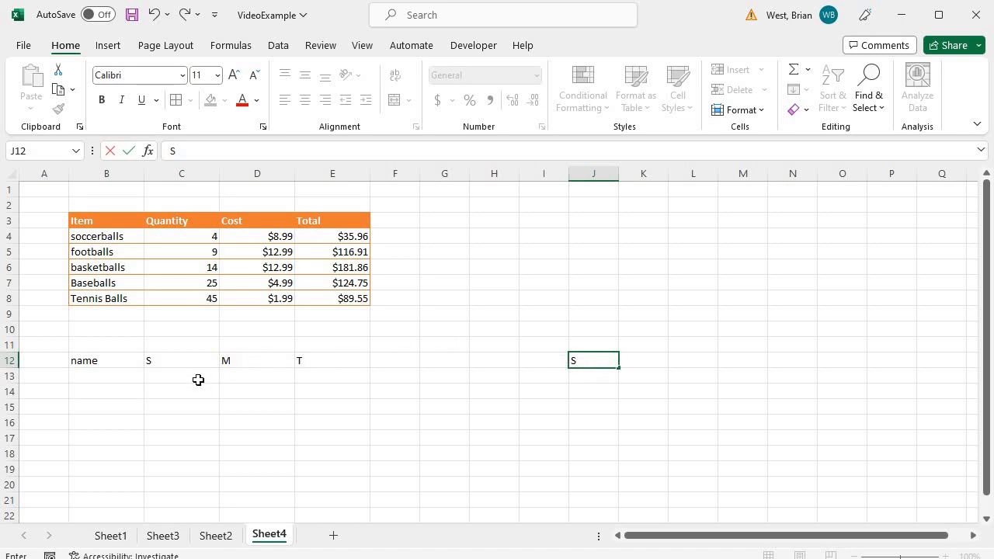
Step: Enter the values 2, 4 and 8 in C13:E13 beneath the S, M and T headings
{"action": "left_click", "coordinate": [191, 380]}
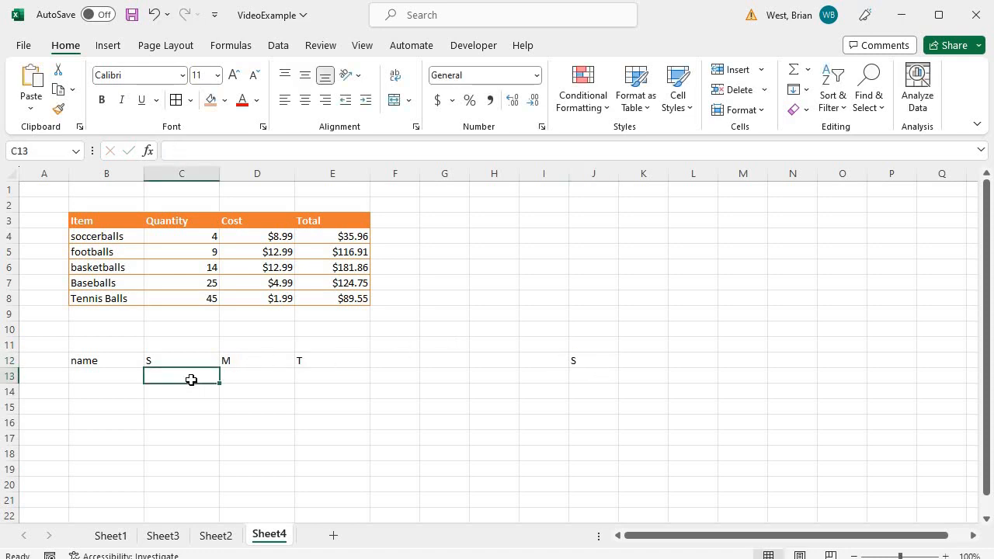
{"action": "type", "text": "2"}
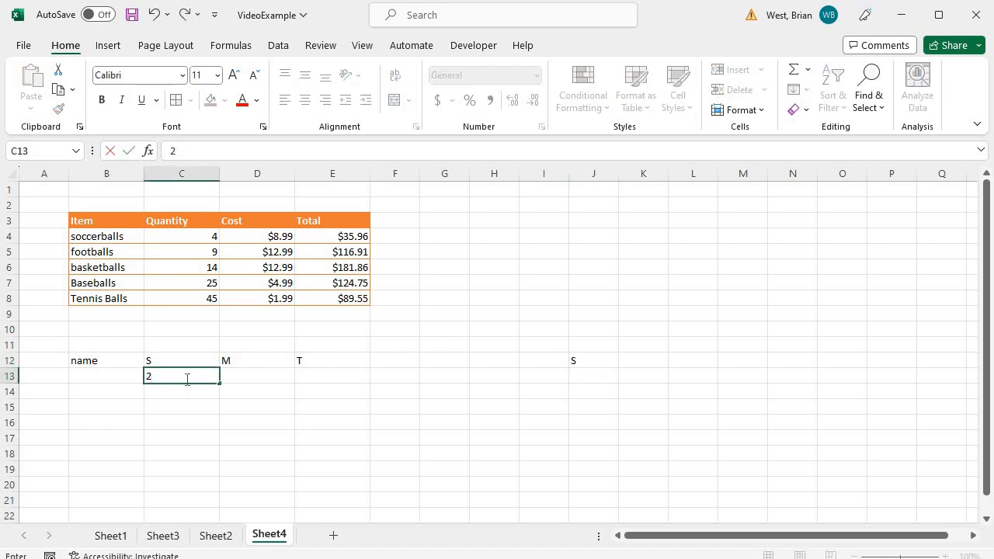
{"action": "left_click", "coordinate": [239, 378]}
{"action": "type", "text": "4"}
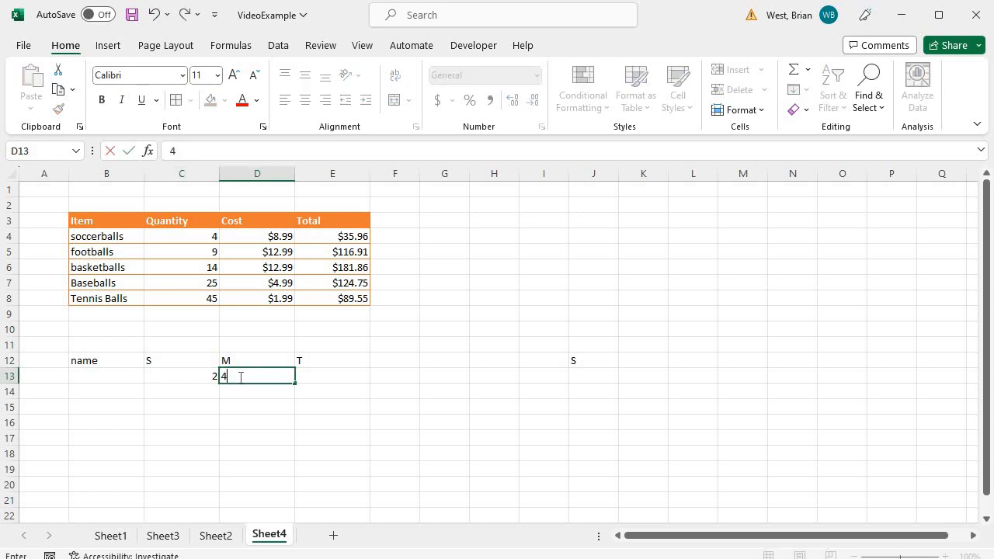
{"action": "left_click", "coordinate": [342, 378]}
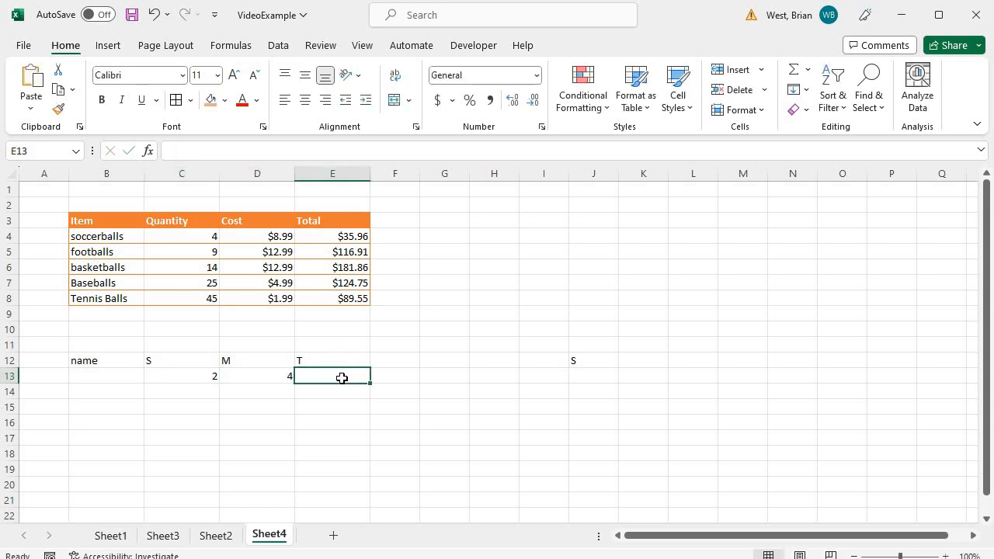
{"action": "type", "text": "8"}
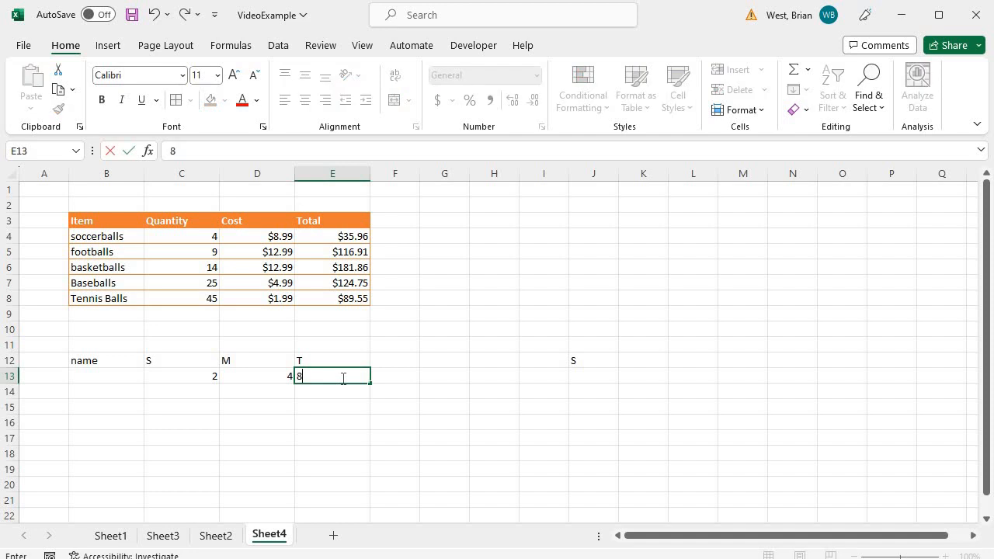
{"action": "left_click", "coordinate": [399, 378]}
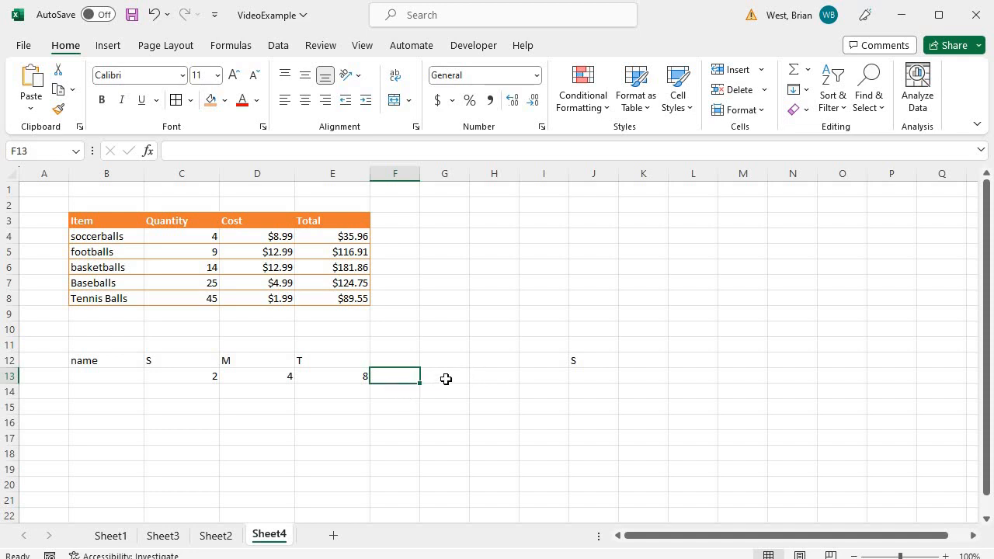
Step: Add the heading Total in cell K12
{"action": "left_click", "coordinate": [445, 379]}
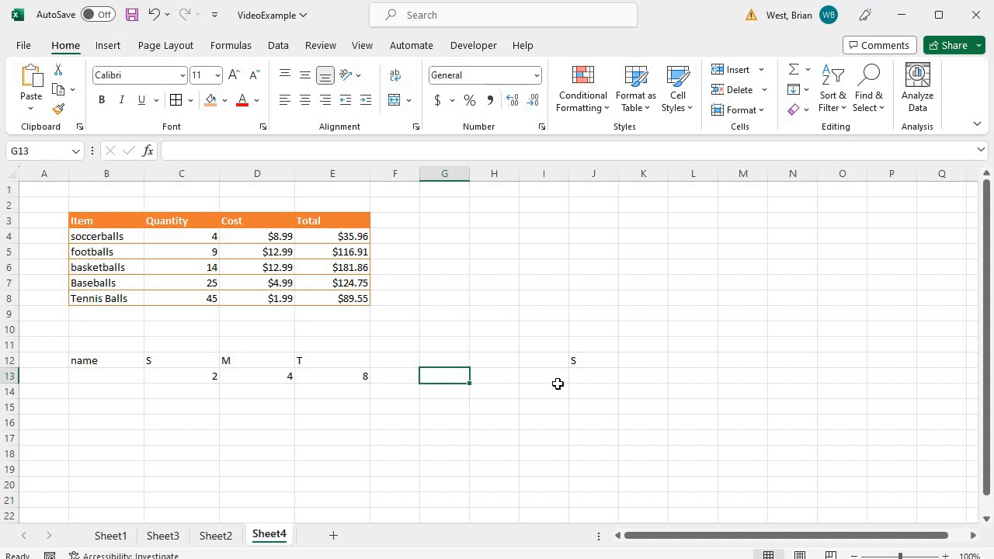
{"action": "left_click", "coordinate": [630, 380]}
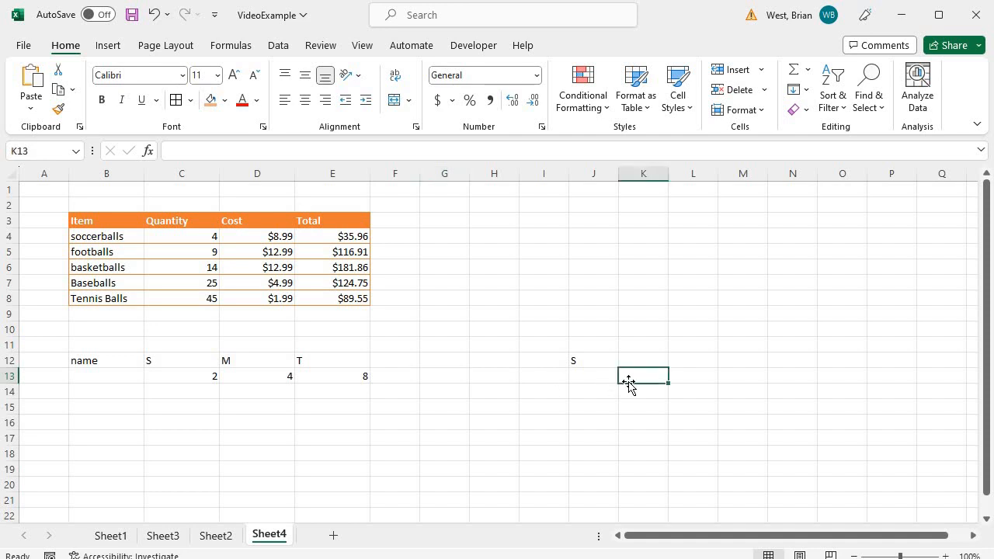
{"action": "key", "text": "Up"}
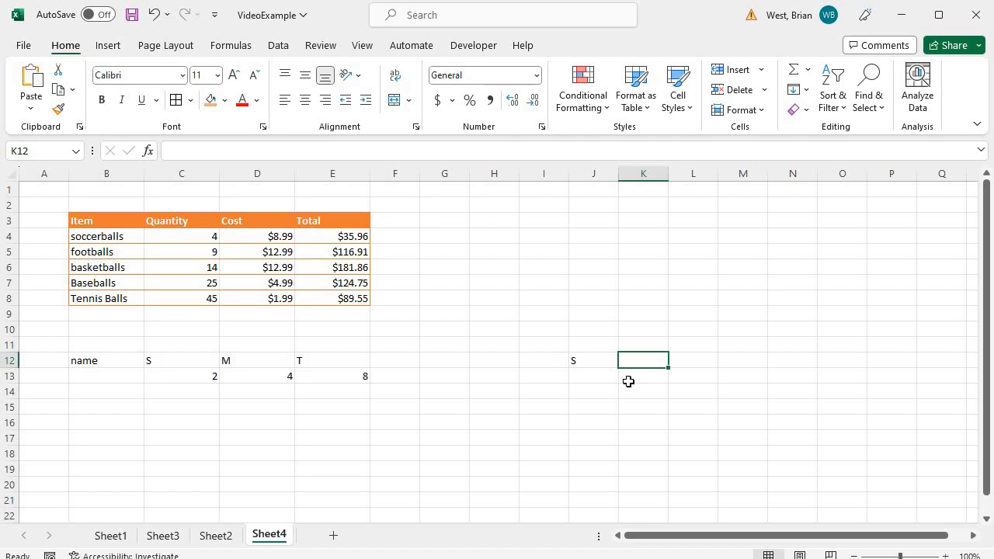
{"action": "type", "text": "Total"}
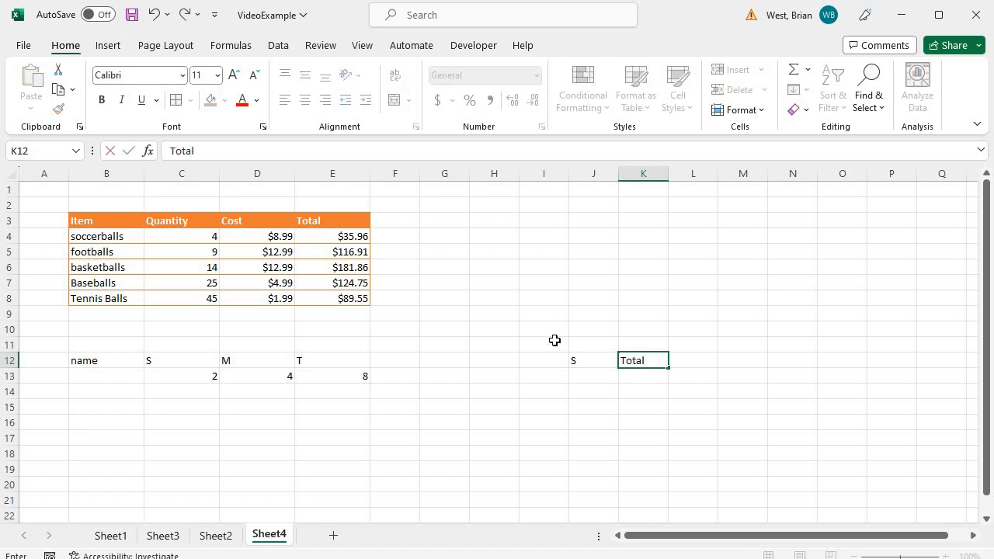
Step: Enter the headings w, t, f and S in F12:I12 and clear the extra S from J12
{"action": "left_click", "coordinate": [385, 359]}
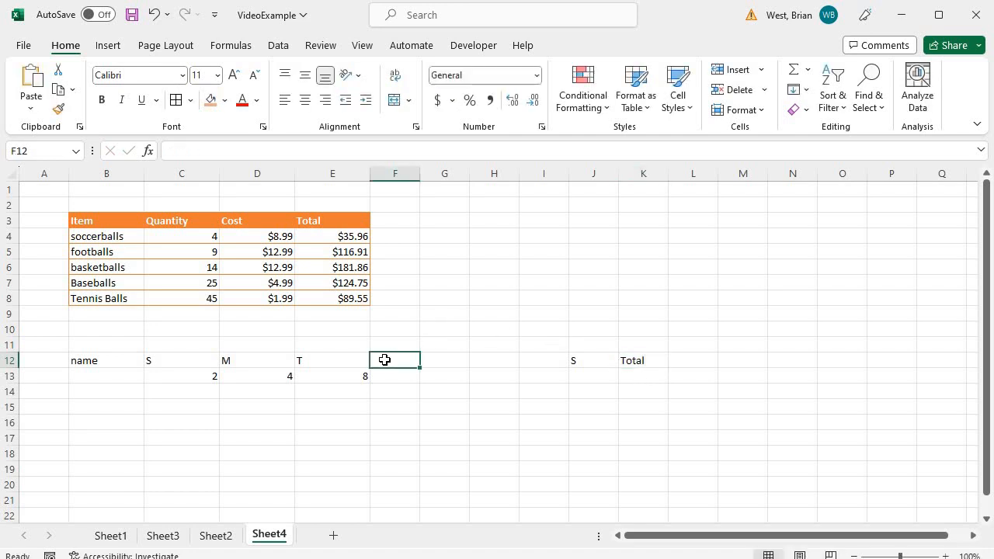
{"action": "type", "text": "w"}
{"action": "key", "text": "Tab"}
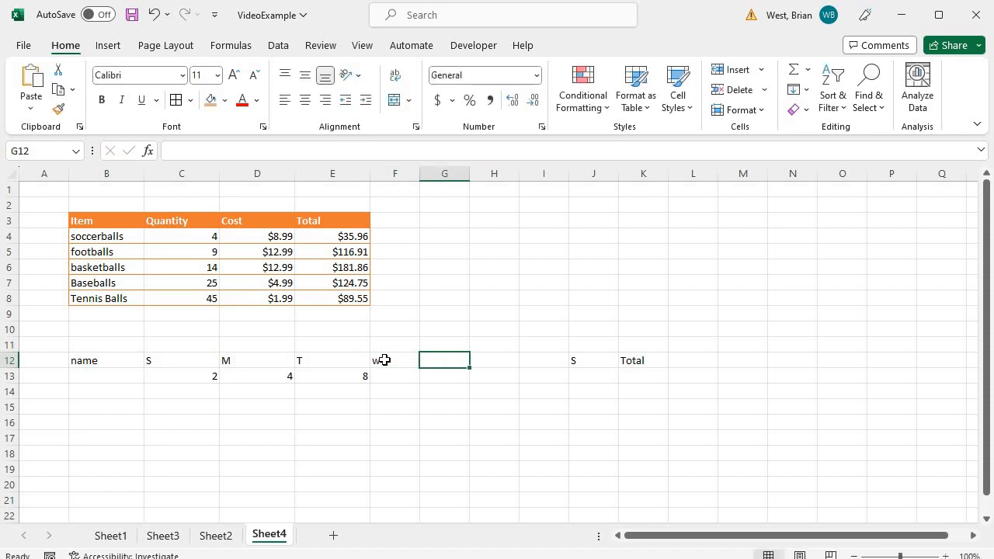
{"action": "type", "text": "t"}
{"action": "key", "text": "Tab"}
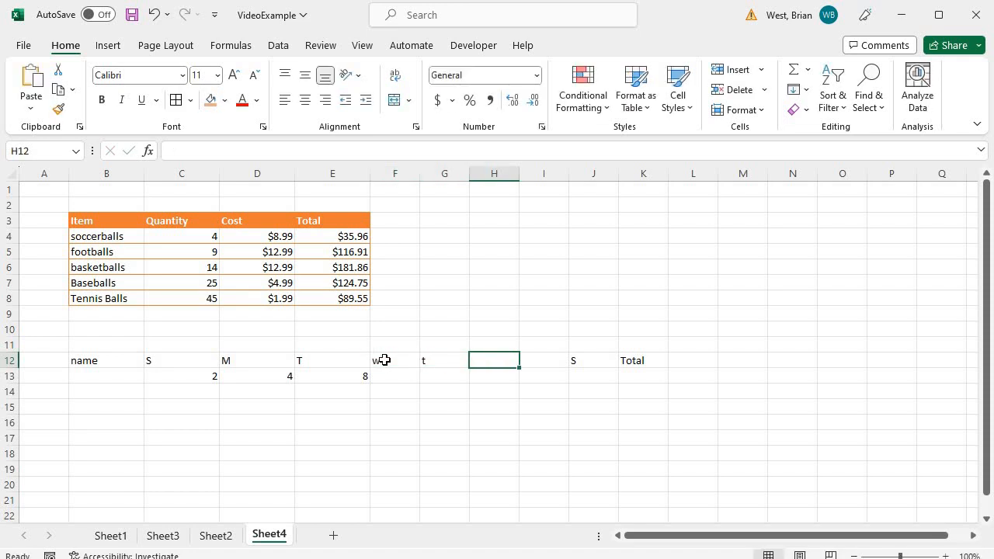
{"action": "type", "text": "f"}
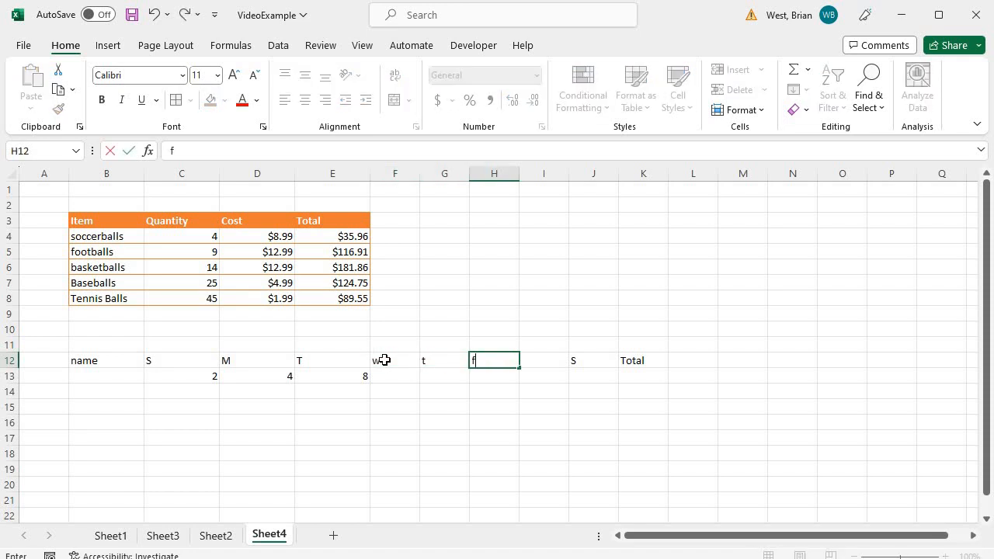
{"action": "left_click", "coordinate": [539, 361]}
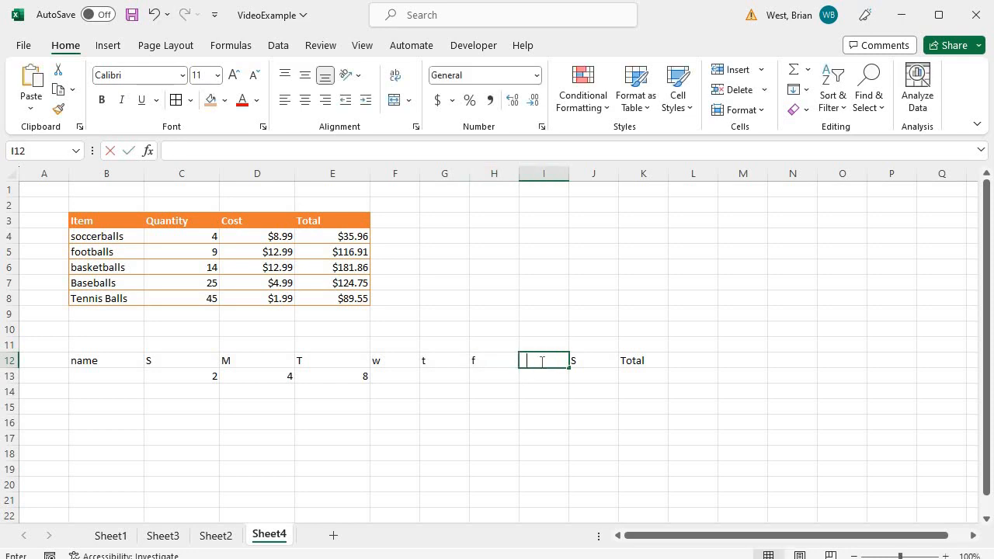
{"action": "type", "text": "S"}
{"action": "key", "text": "Tab"}
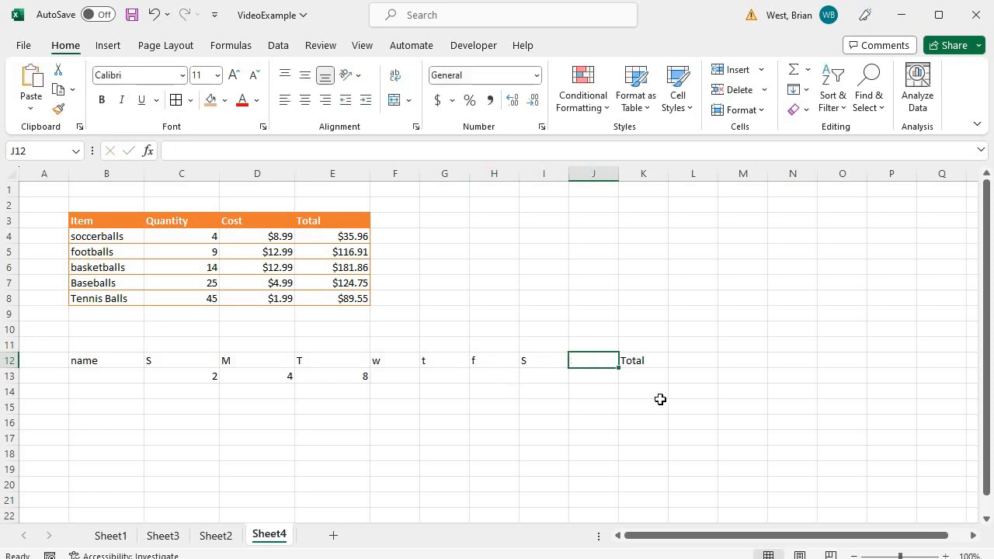
{"action": "left_click", "coordinate": [629, 379]}
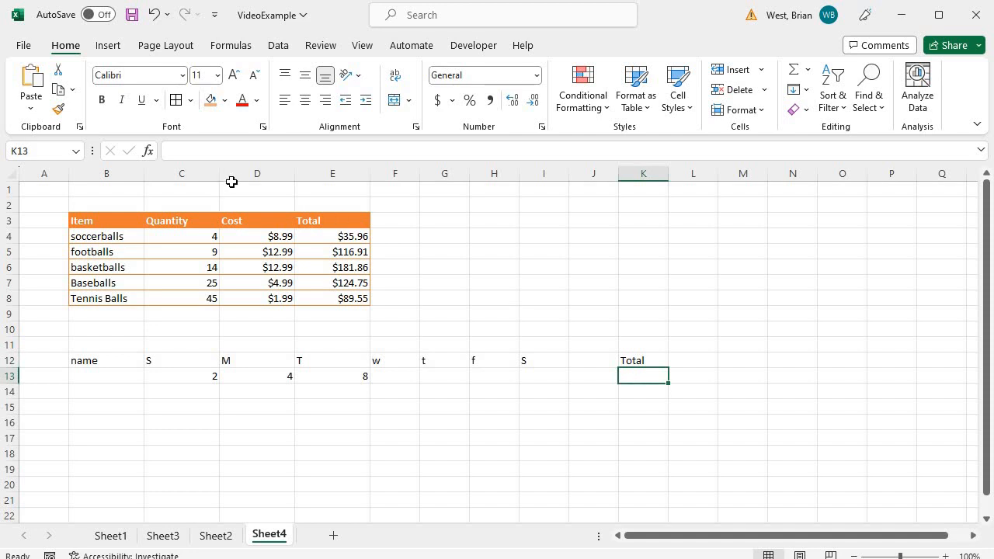
Step: Total the range C13:J13 in cell K13 with the Sum function
{"action": "left_click", "coordinate": [238, 48]}
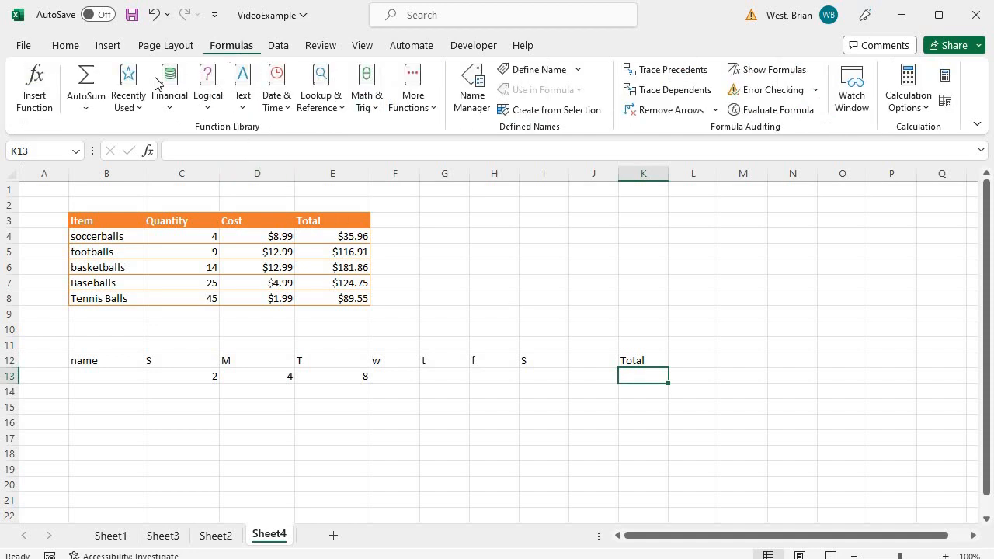
{"action": "left_click", "coordinate": [91, 113]}
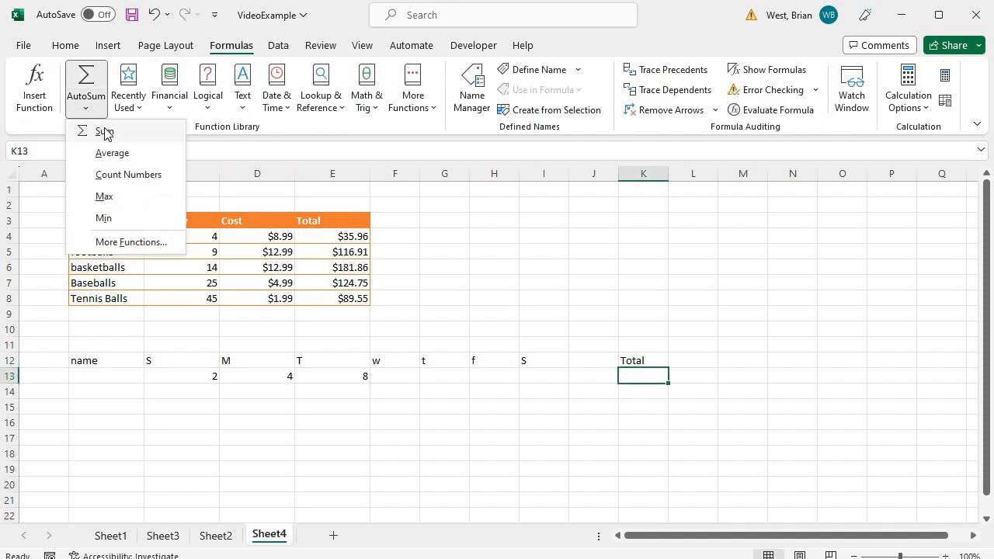
{"action": "left_click", "coordinate": [103, 132]}
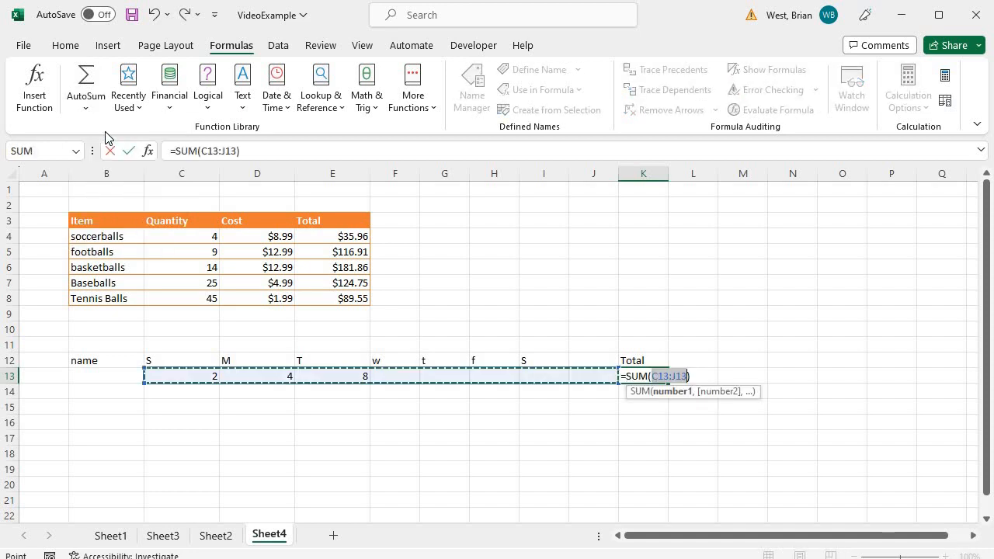
{"action": "key", "text": "Return"}
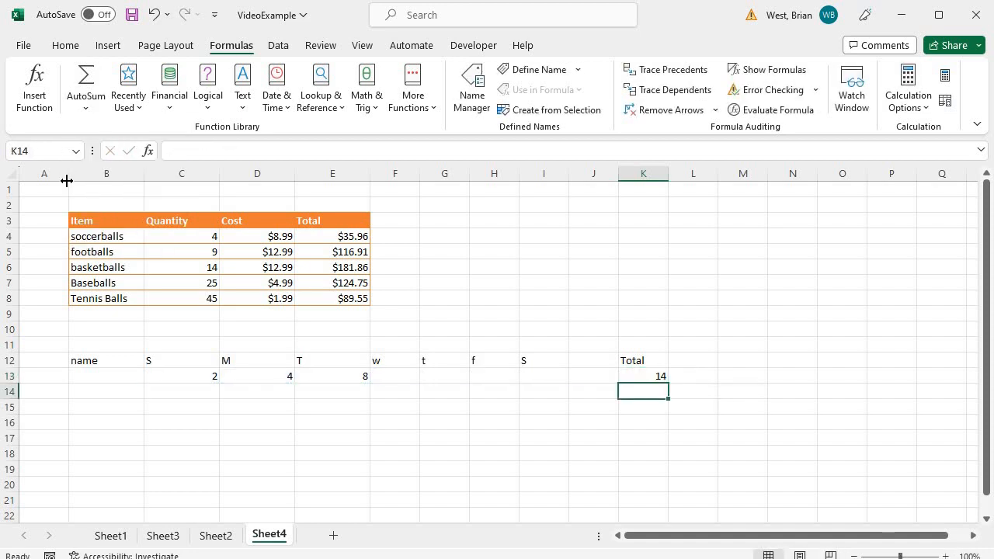
Step: Add a Greater Than conditional formatting rule to K13 that applies Light Red Fill to values above 30
{"action": "left_click", "coordinate": [648, 376]}
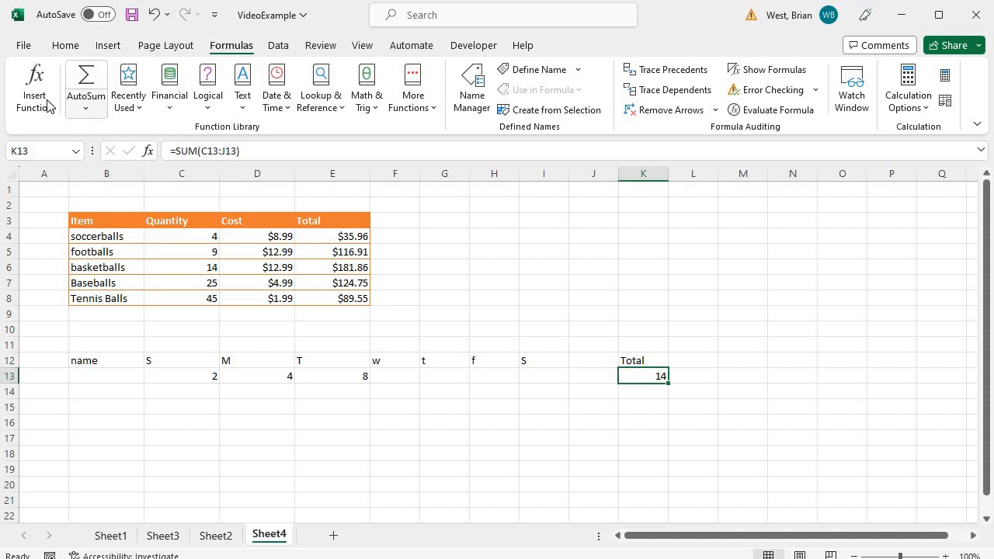
{"action": "left_click", "coordinate": [65, 48]}
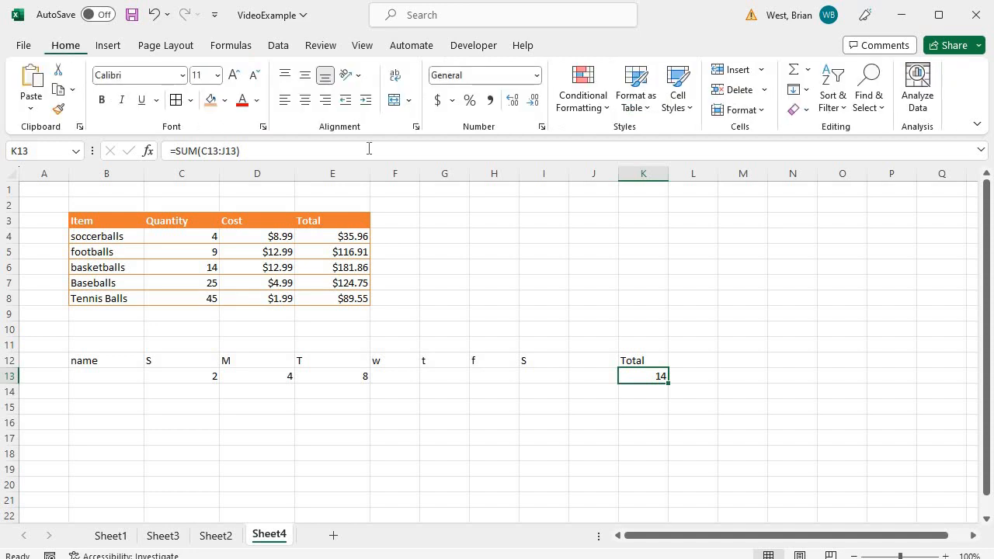
{"action": "left_click", "coordinate": [606, 109]}
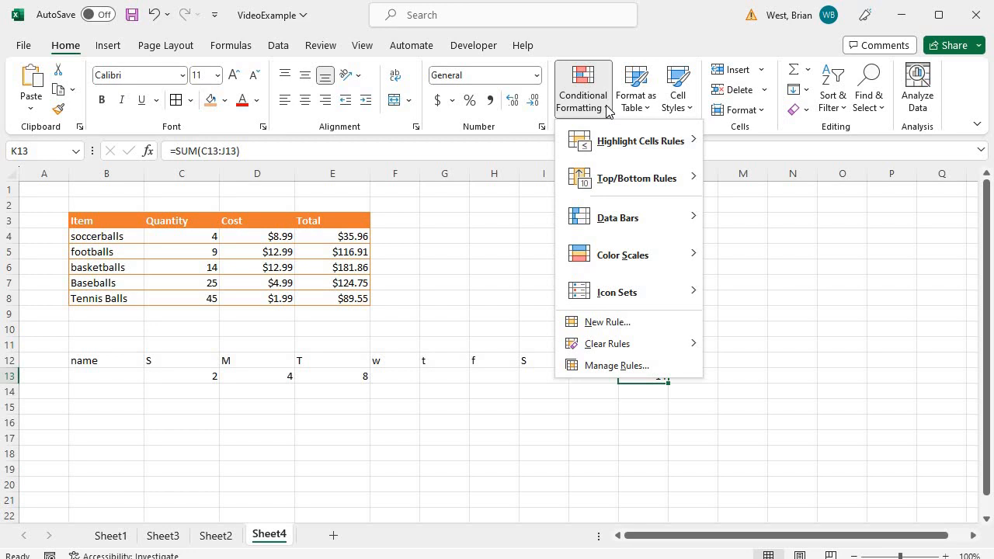
{"action": "mouse_move", "coordinate": [609, 147]}
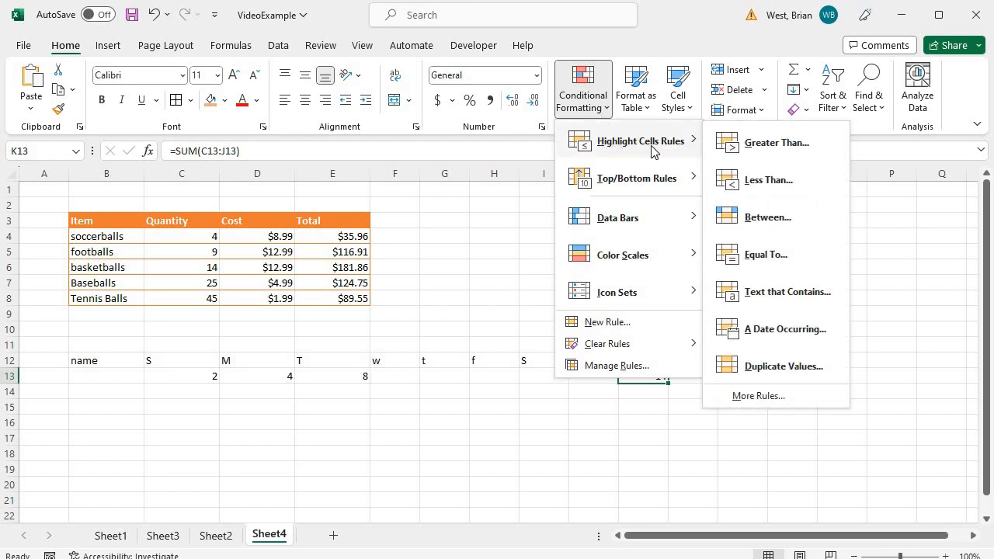
{"action": "left_click", "coordinate": [750, 145]}
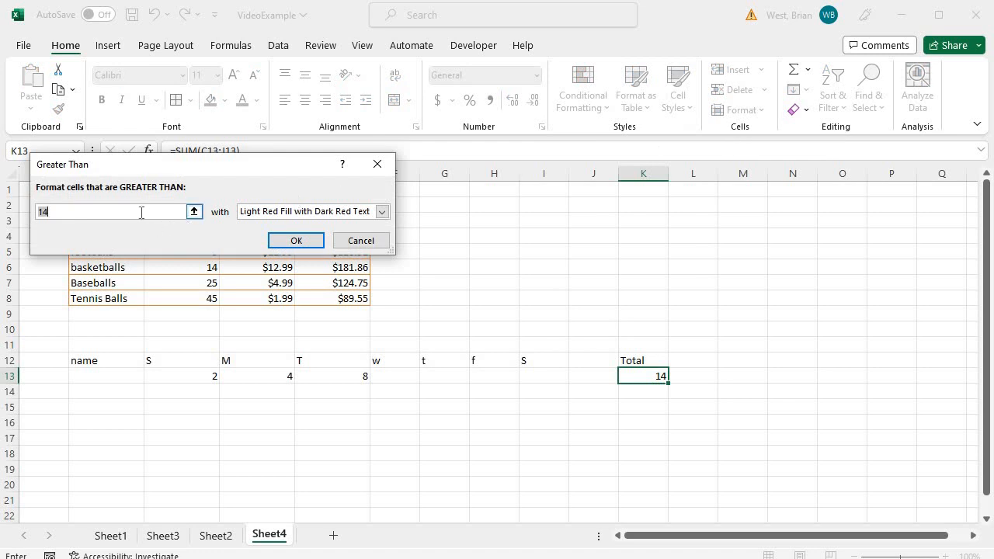
{"action": "type", "text": "30"}
{"action": "left_click", "coordinate": [382, 211]}
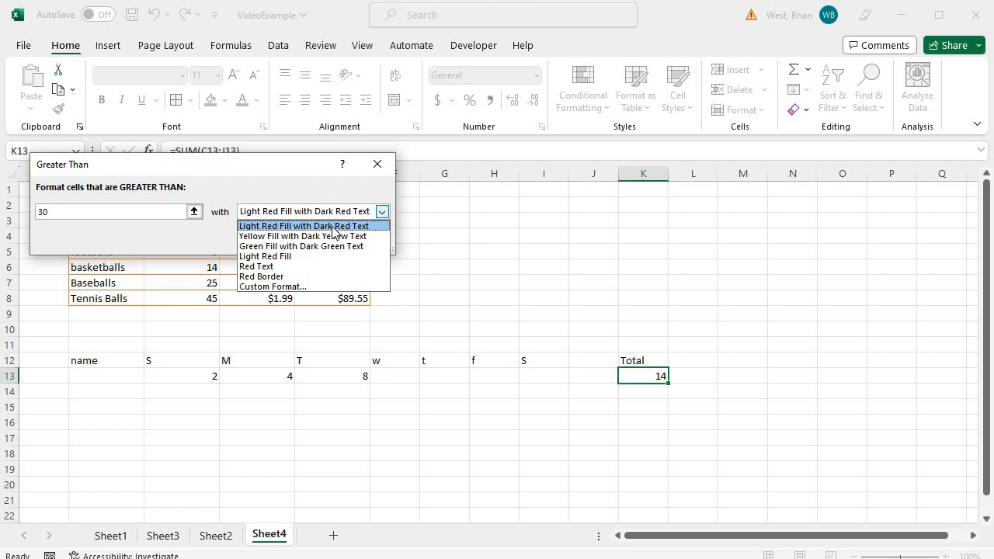
{"action": "left_click", "coordinate": [268, 256]}
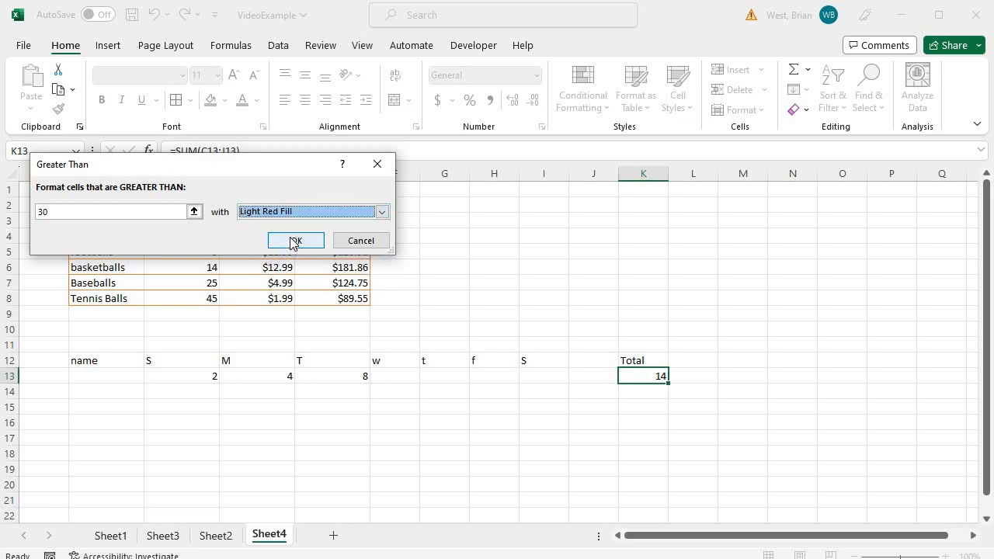
{"action": "left_click", "coordinate": [291, 240]}
Step: Enter the values 8, 8 and 5 in F13:H13 beneath the w, t and f headings
{"action": "left_click", "coordinate": [399, 379]}
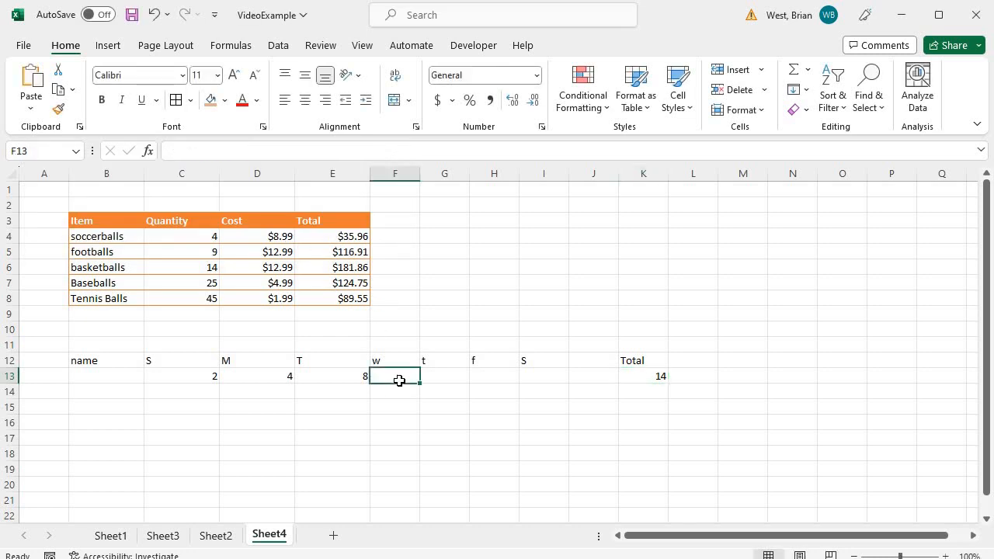
{"action": "type", "text": "8"}
{"action": "key", "text": "Return"}
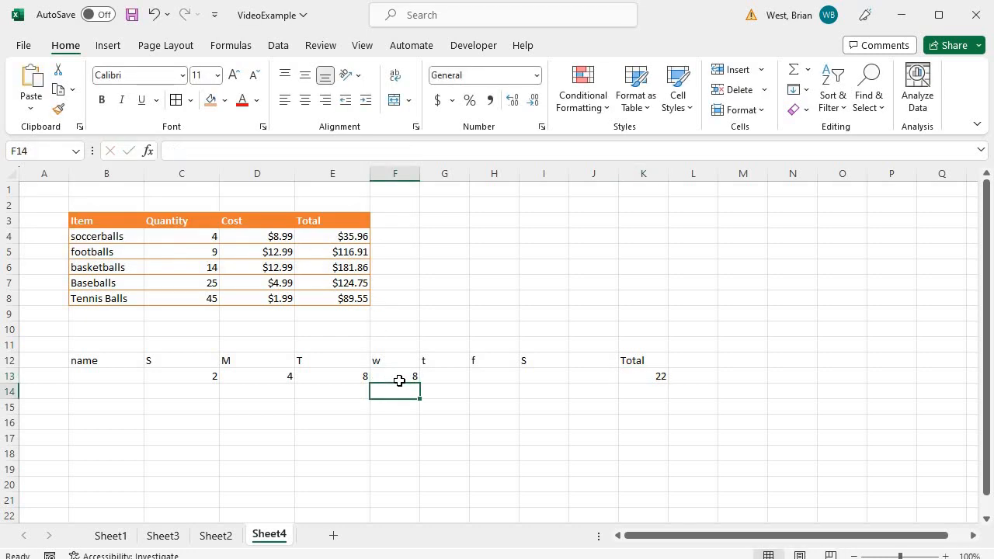
{"action": "left_click", "coordinate": [399, 380]}
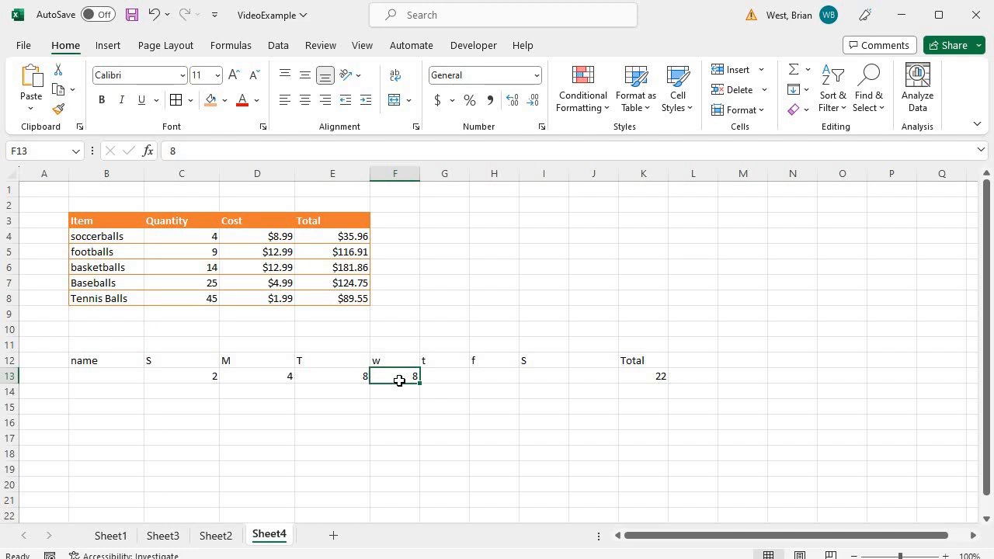
{"action": "key", "text": "Right"}
{"action": "type", "text": "8"}
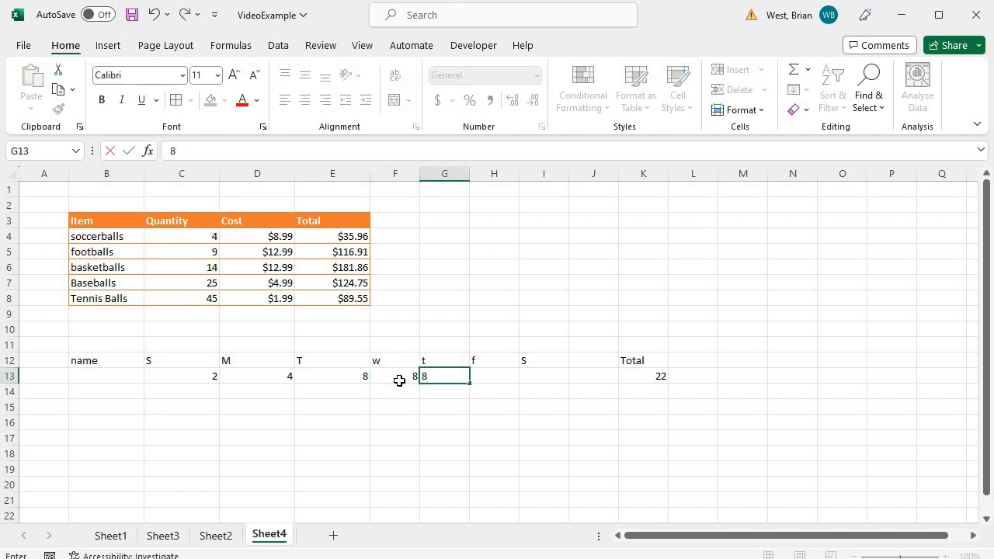
{"action": "key", "text": "Return"}
{"action": "key", "text": "Right"}
{"action": "key", "text": "Up"}
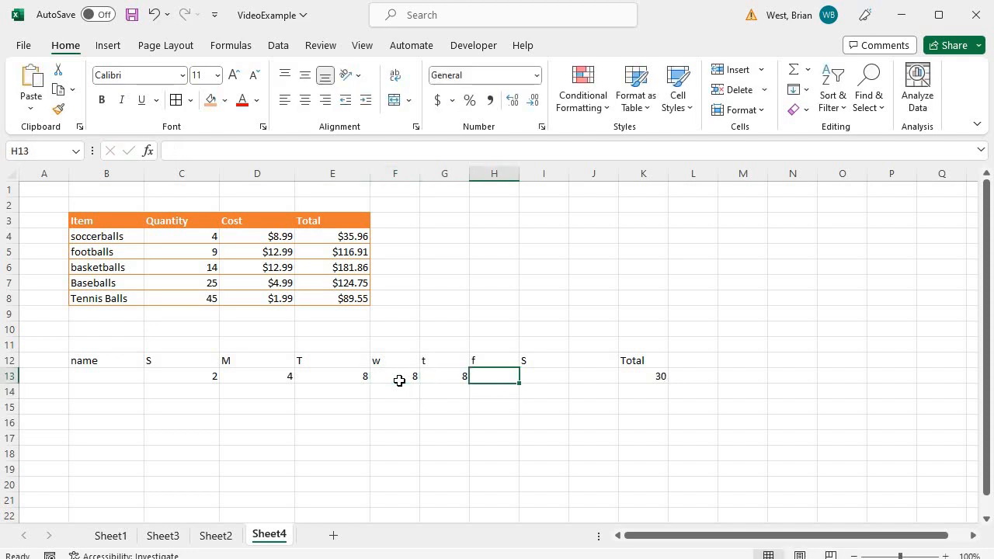
{"action": "type", "text": "5"}
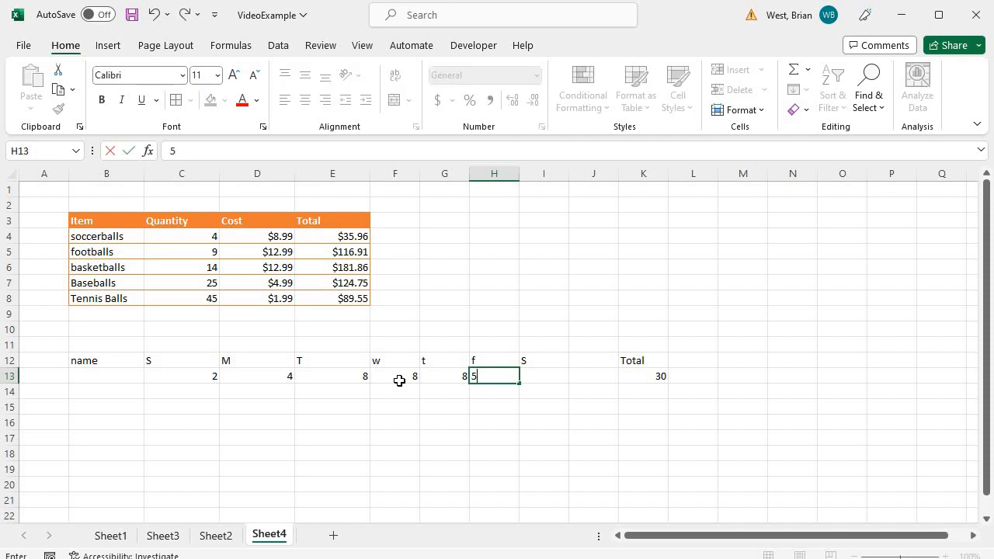
{"action": "key", "text": "Return"}
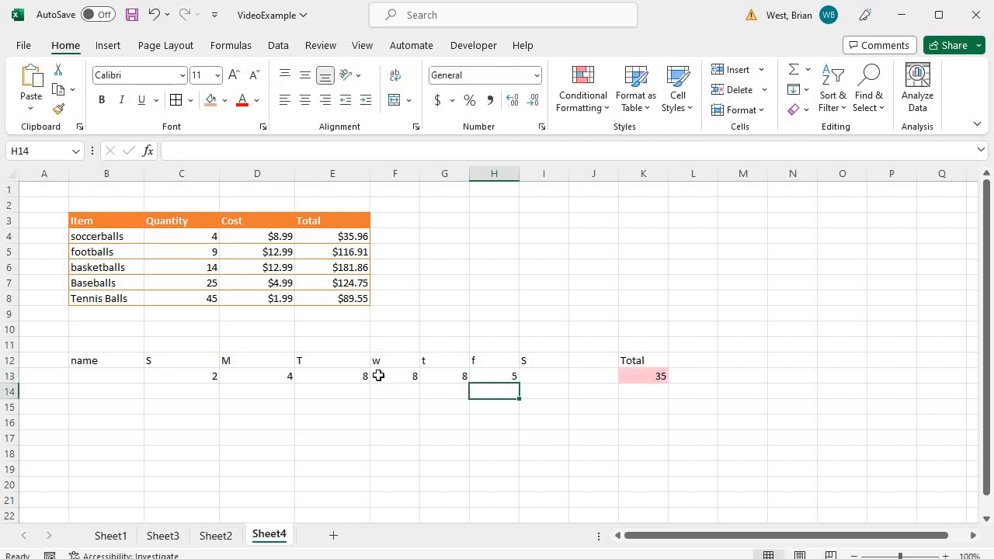
{"action": "left_click", "coordinate": [641, 374]}
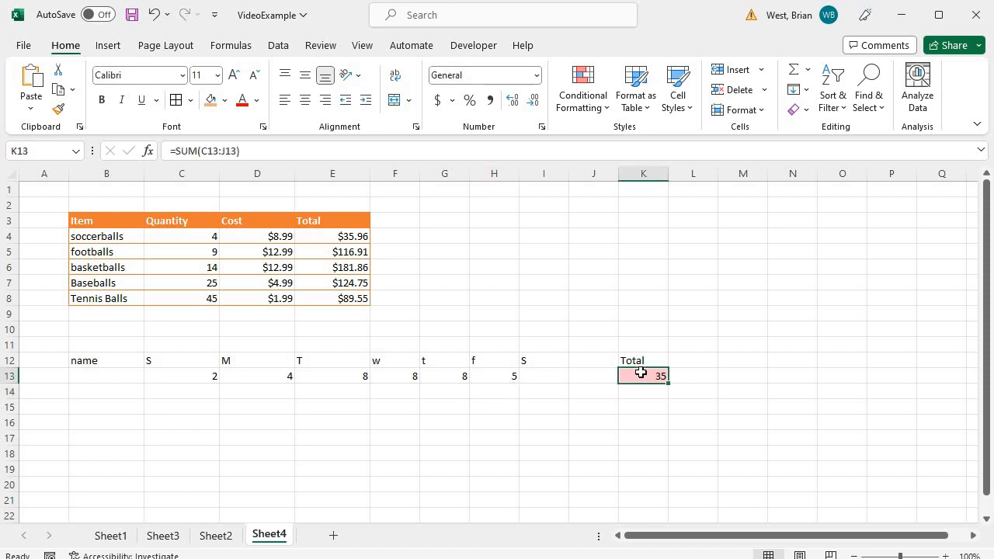
{"action": "left_click", "coordinate": [606, 109]}
{"action": "mouse_move", "coordinate": [607, 148]}
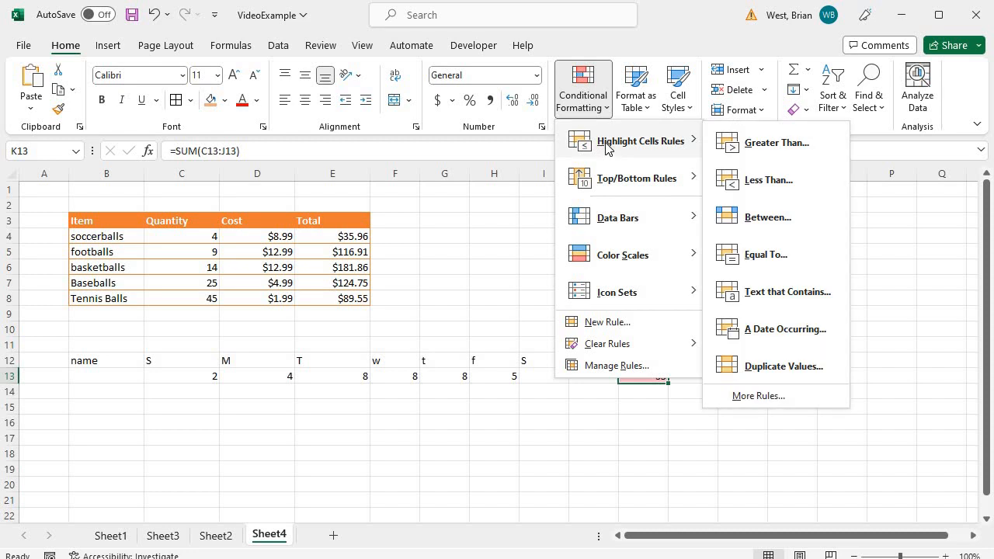
{"action": "left_click", "coordinate": [763, 146]}
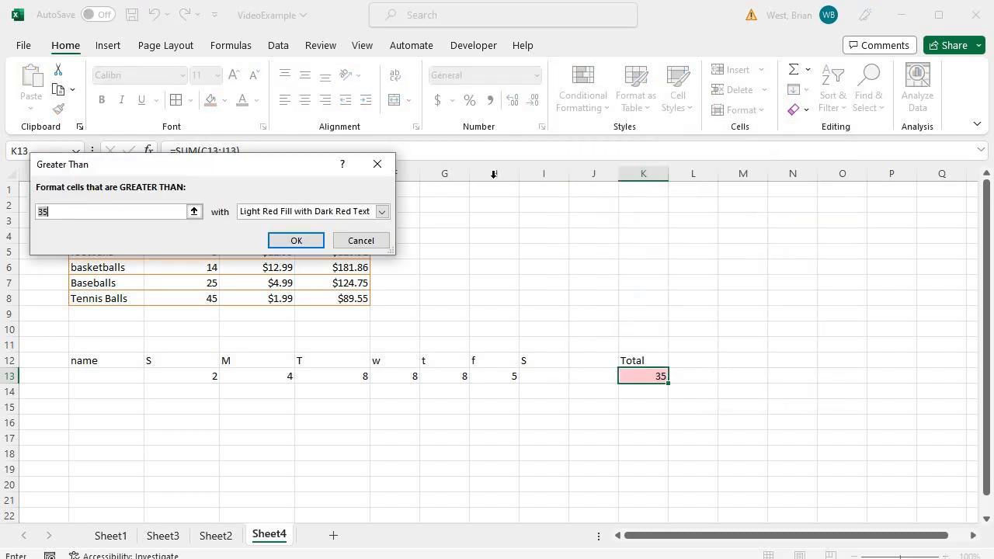
{"action": "left_click", "coordinate": [195, 214]}
{"action": "left_click", "coordinate": [360, 241]}
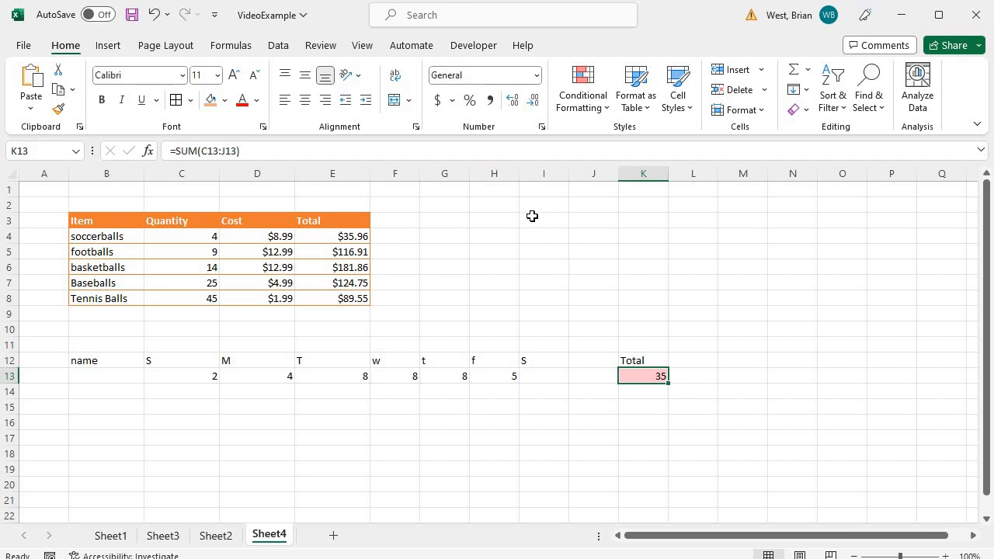
Step: Clear the contents of rows 12 to 14, removing the whole weekday grid and its total
{"action": "left_click_drag", "start_coordinate": [542, 211], "coordinate": [557, 327]}
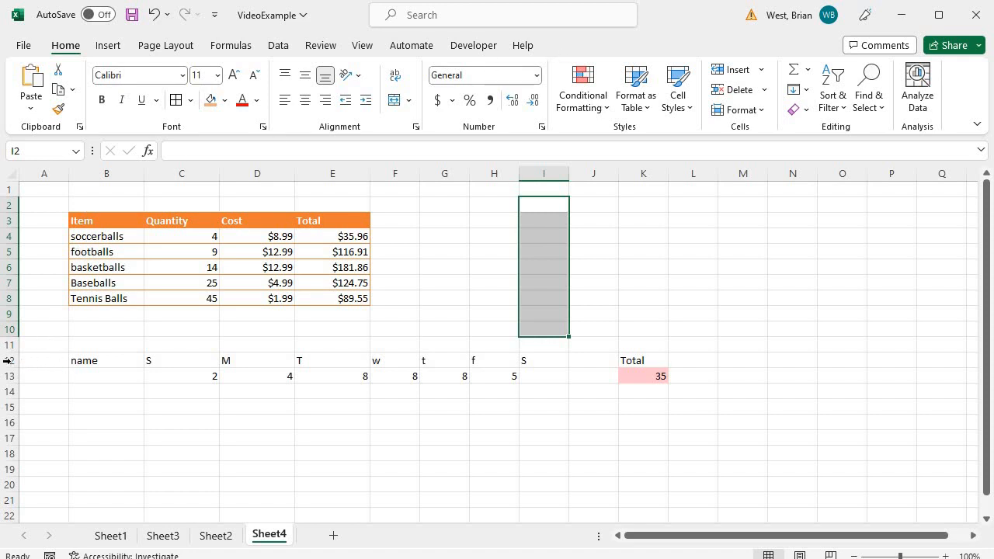
{"action": "left_click_drag", "start_coordinate": [9, 360], "coordinate": [13, 386]}
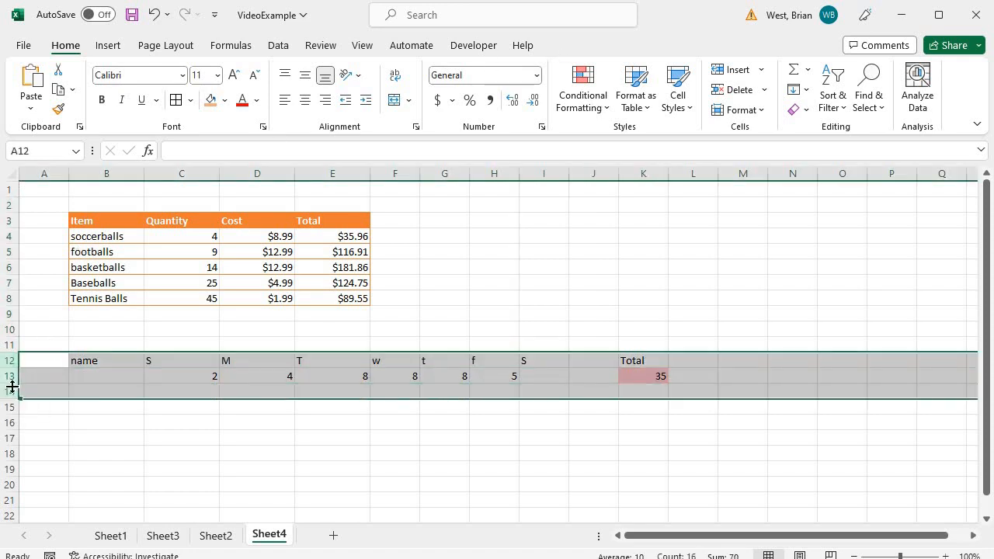
{"action": "key", "text": "Delete"}
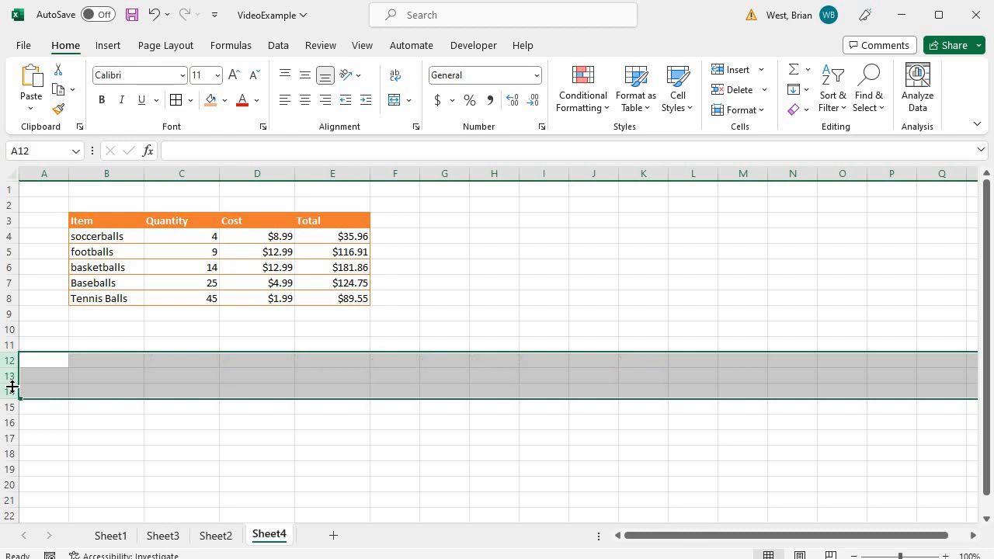
{"action": "left_click", "coordinate": [555, 295]}
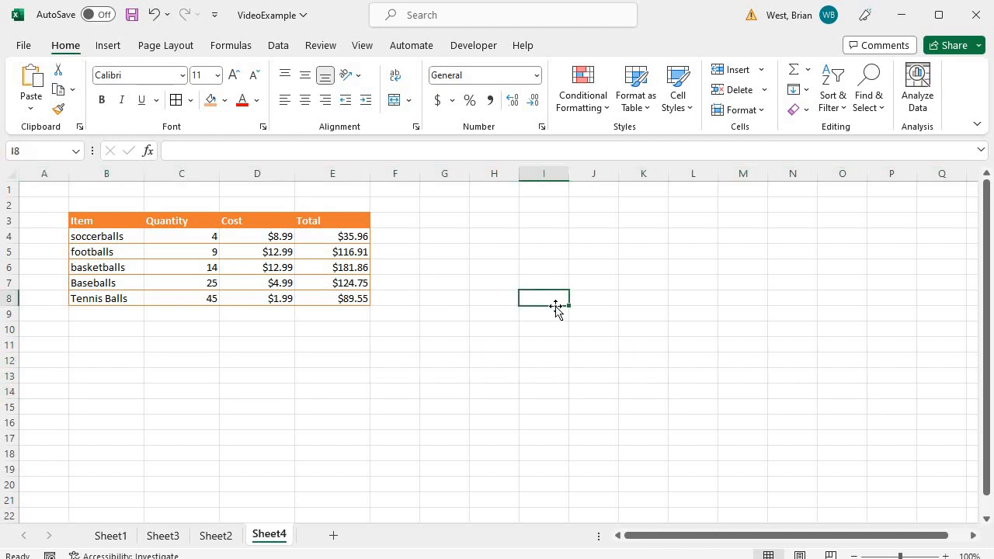